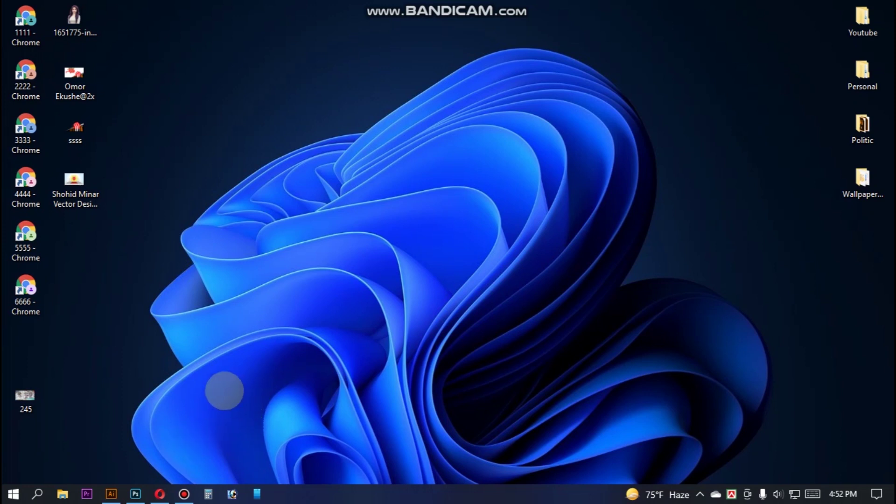
- Switch to Opera and review the Google image results for শহীদ মিনার, then minimize the browser
{"action": "left_click", "coordinate": [160, 494]}
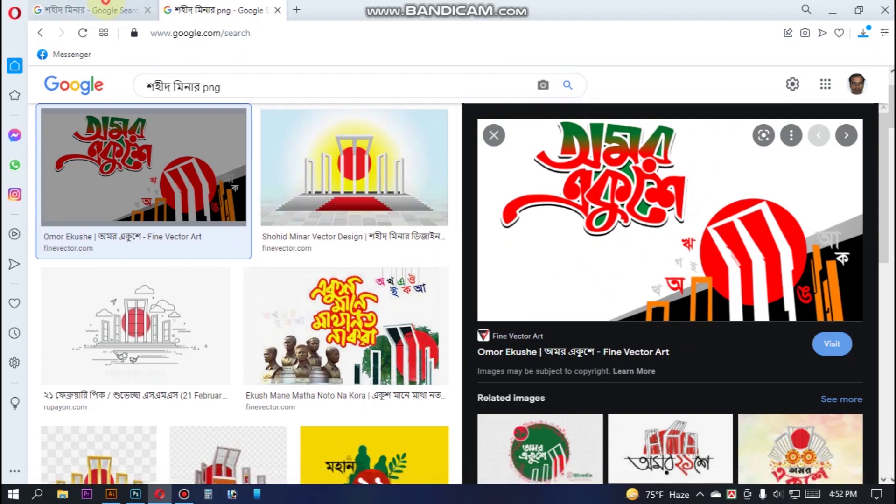
{"action": "left_click", "coordinate": [92, 10]}
{"action": "scroll", "coordinate": [590, 210], "scroll_direction": "up", "scroll_amount": 10}
{"action": "scroll", "coordinate": [657, 236], "scroll_direction": "up", "scroll_amount": 1}
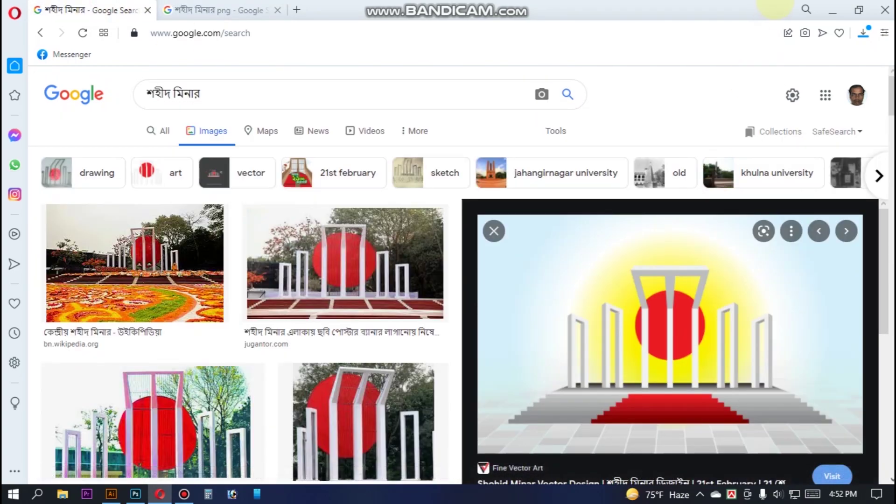
{"action": "left_click", "coordinate": [832, 10]}
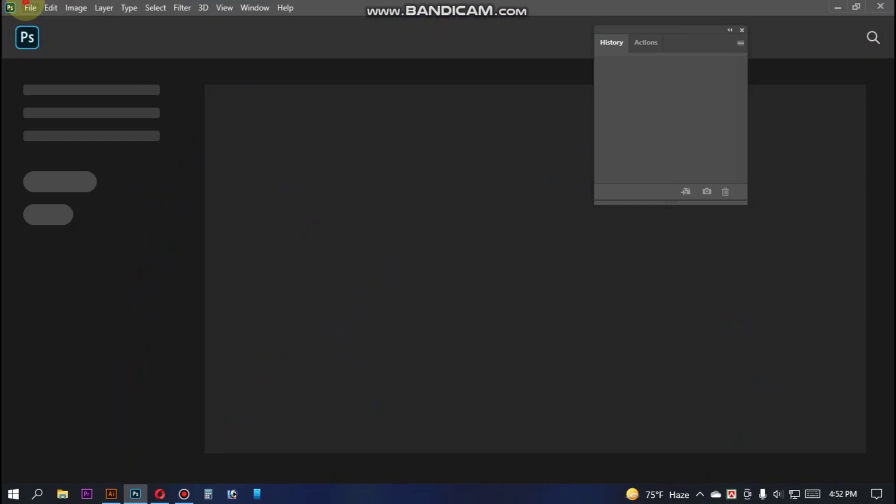
- Open the Omor Ekushe@2x and Shohid Minar Vector Design images from the Desktop in Photoshop
{"action": "left_click", "coordinate": [27, 7]}
{"action": "left_click", "coordinate": [41, 34]}
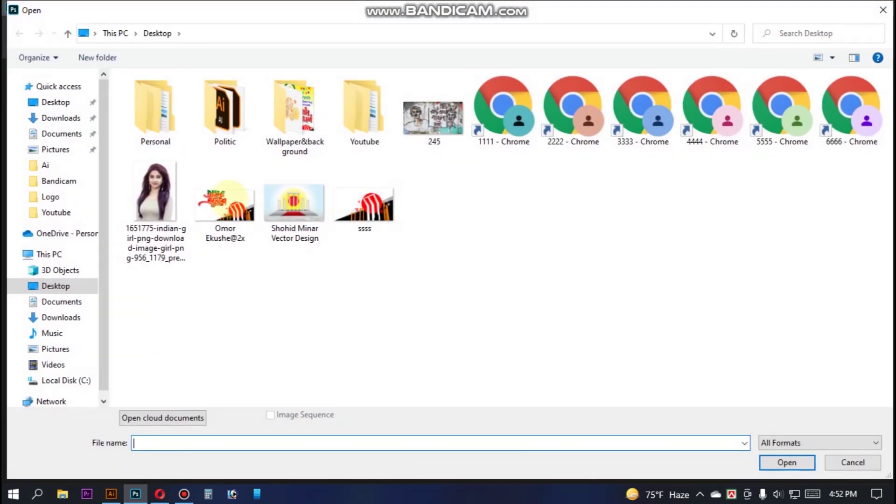
{"action": "left_click", "coordinate": [225, 205]}
{"action": "left_click_drag", "start_coordinate": [306, 273], "coordinate": [243, 201]}
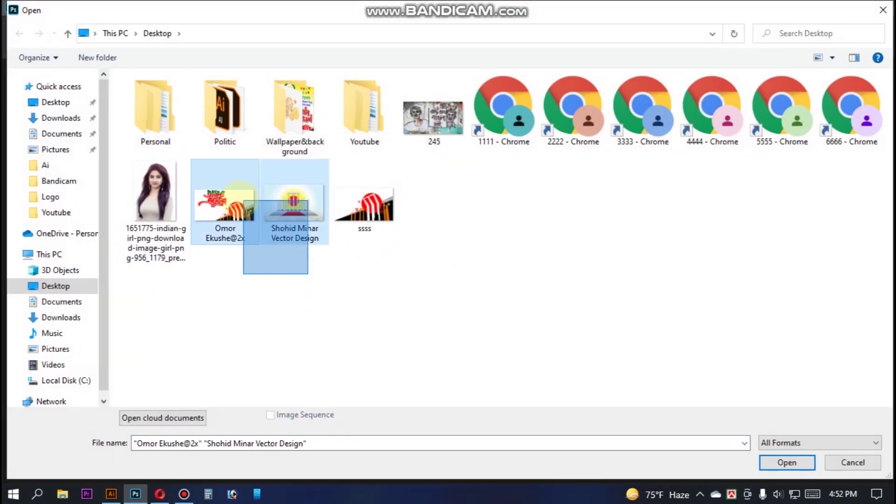
{"action": "key", "text": "Return"}
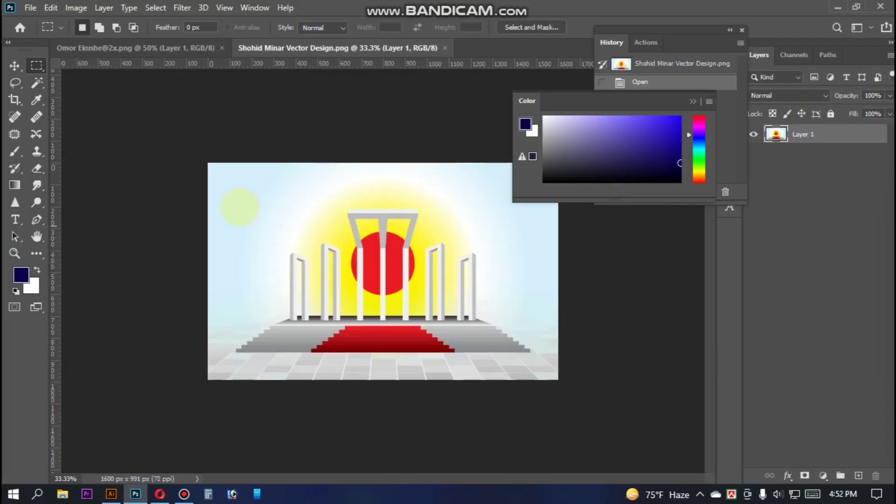
- Select a circle around the monument and sun with the Elliptical Marquee and crop the image to about 918 x 918 px
{"action": "left_click", "coordinate": [34, 68]}
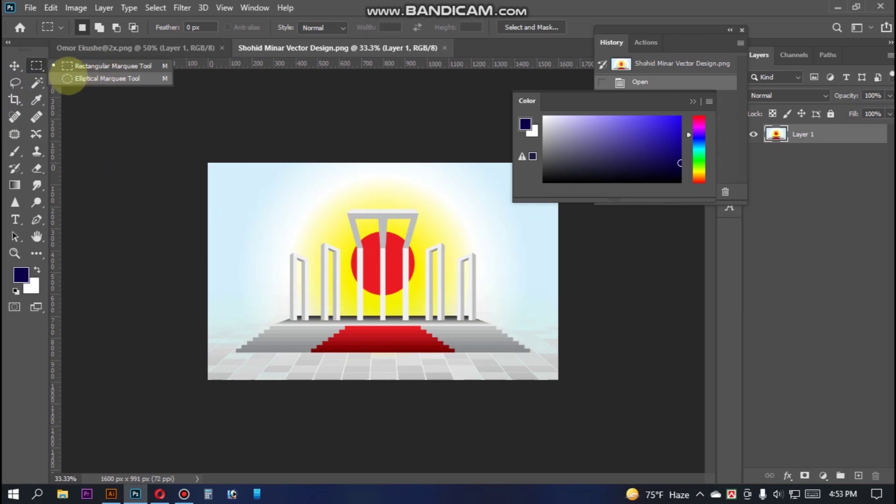
{"action": "left_click", "coordinate": [70, 79]}
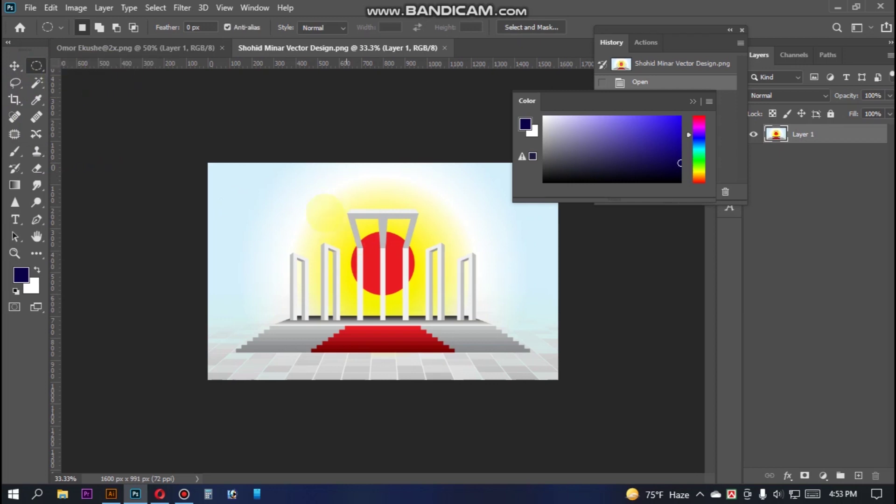
{"action": "left_click_drag", "start_coordinate": [300, 178], "coordinate": [512, 375]}
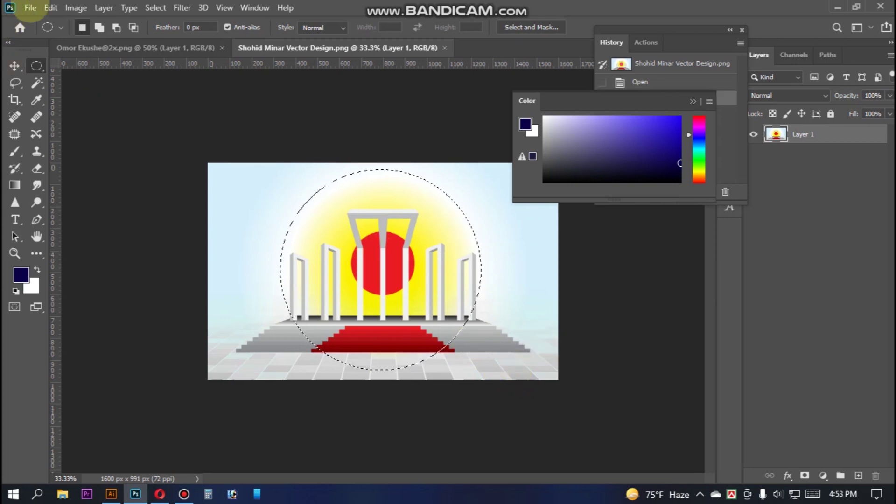
{"action": "left_click", "coordinate": [76, 8]}
{"action": "left_click", "coordinate": [89, 152]}
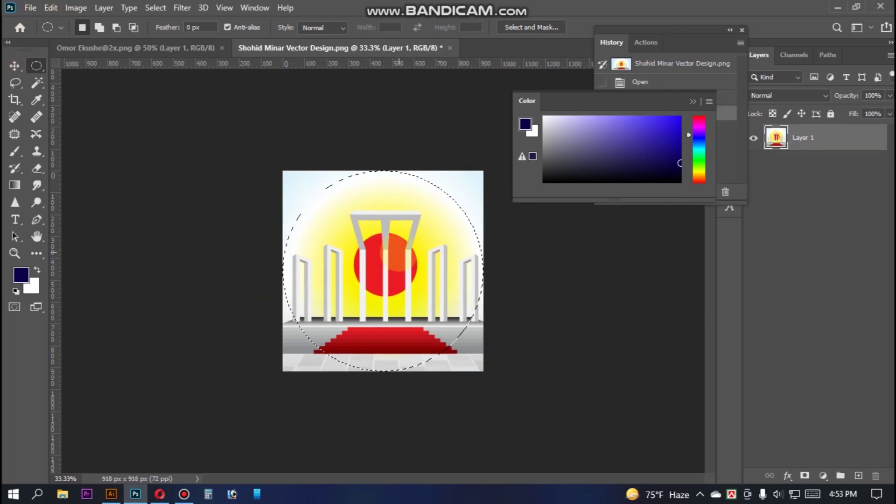
- Copy the circular selection to a new layer and delete the original Layer 1
{"action": "key", "text": "ctrl+j"}
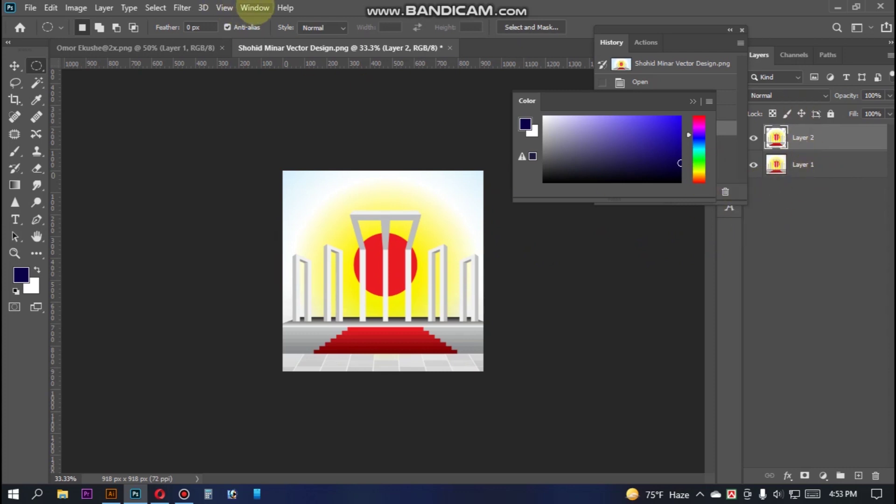
{"action": "left_click", "coordinate": [255, 8]}
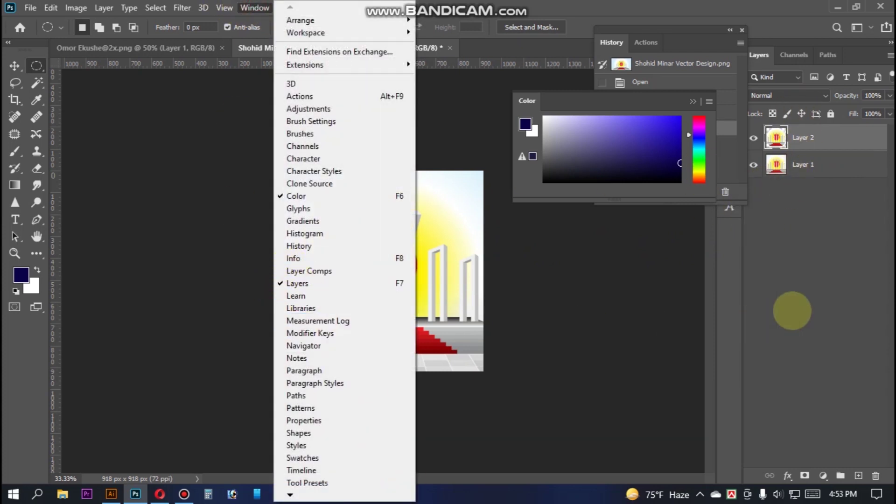
{"action": "left_click", "coordinate": [792, 310]}
{"action": "left_click", "coordinate": [799, 171]}
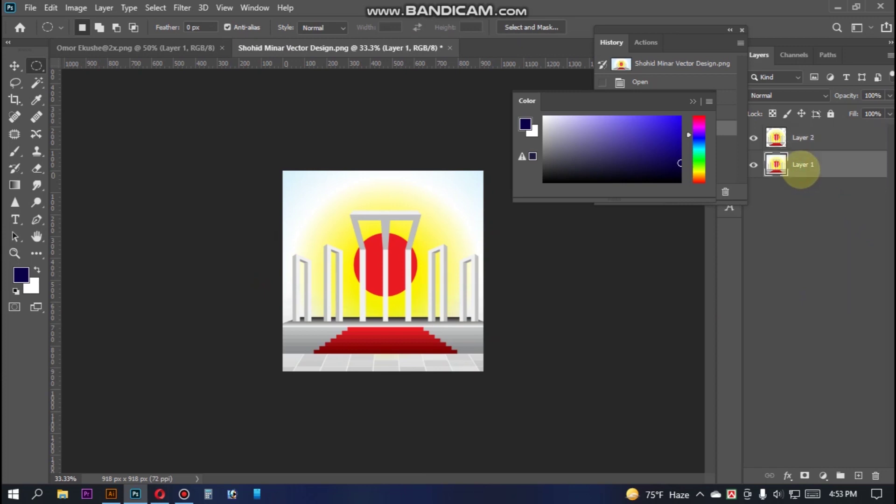
{"action": "key", "text": "Delete"}
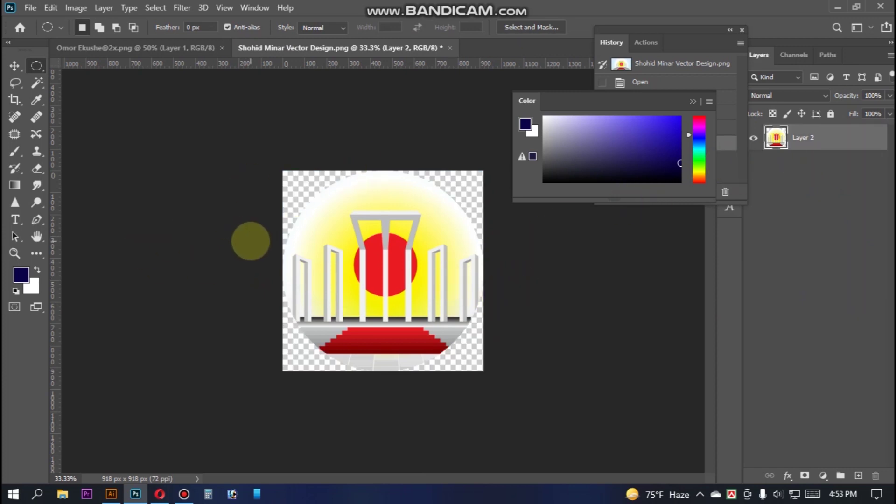
- Save the circular cutout on the computer's Desktop as a PNG copy named hhh, using the large file size option
{"action": "left_click", "coordinate": [30, 7]}
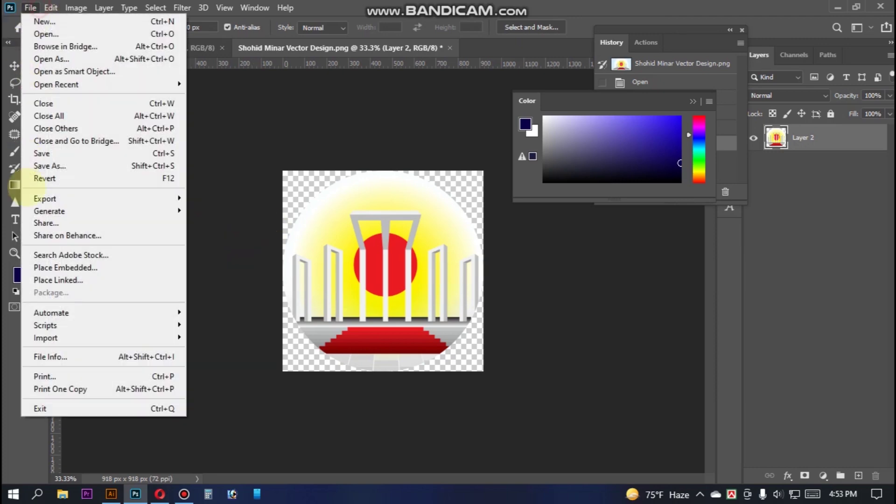
{"action": "left_click", "coordinate": [84, 165]}
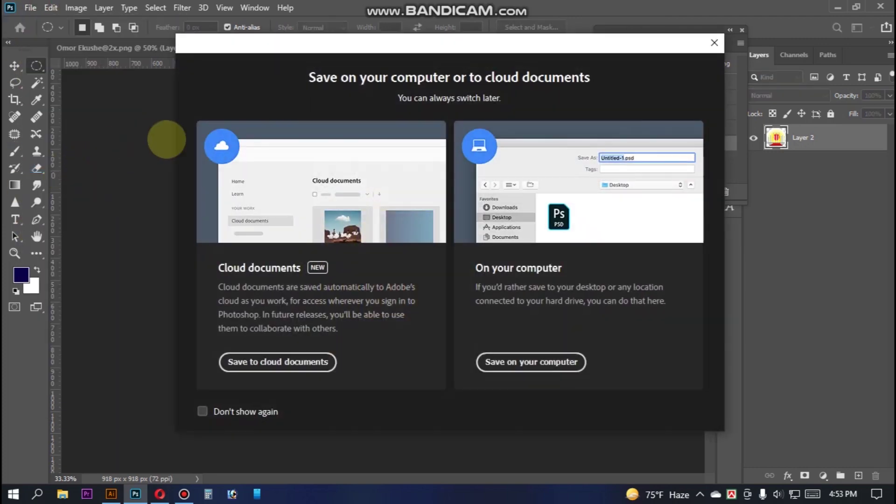
{"action": "left_click", "coordinate": [522, 362]}
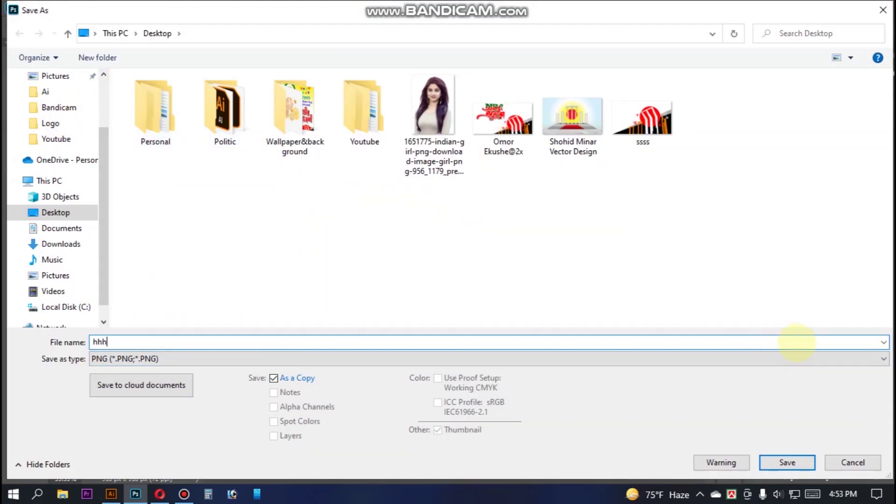
{"action": "left_click", "coordinate": [787, 462]}
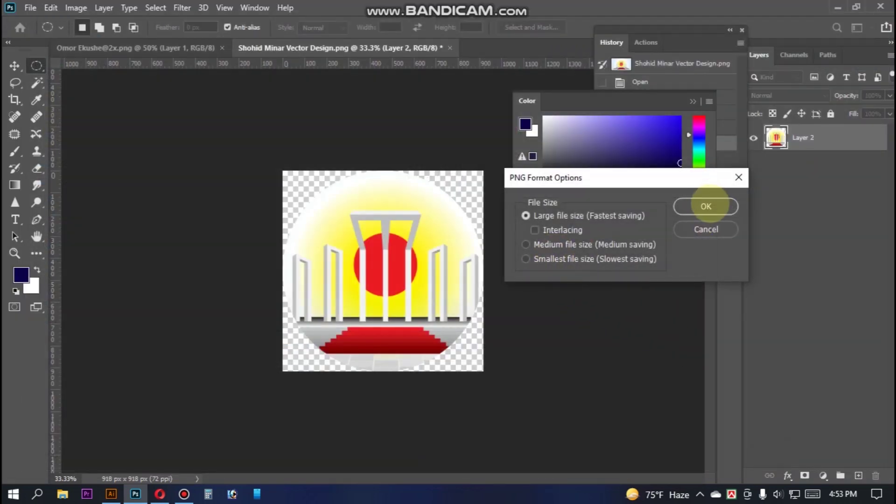
{"action": "left_click", "coordinate": [706, 206]}
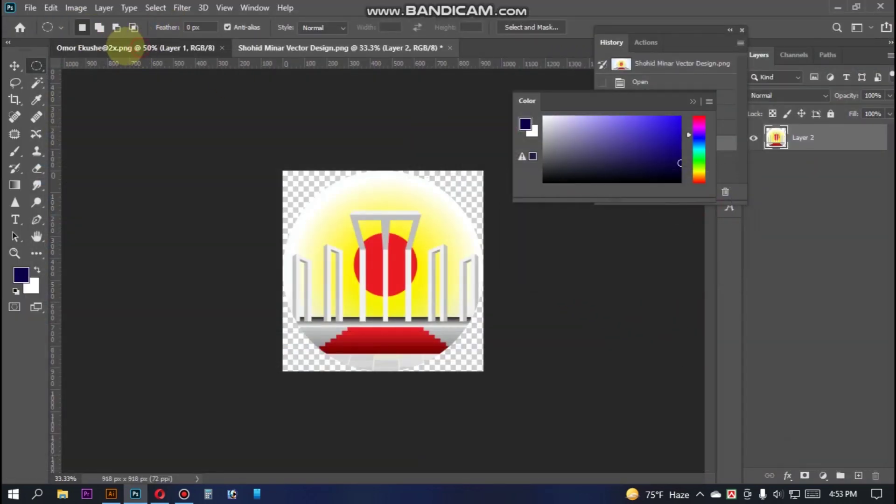
{"action": "left_click", "coordinate": [125, 49]}
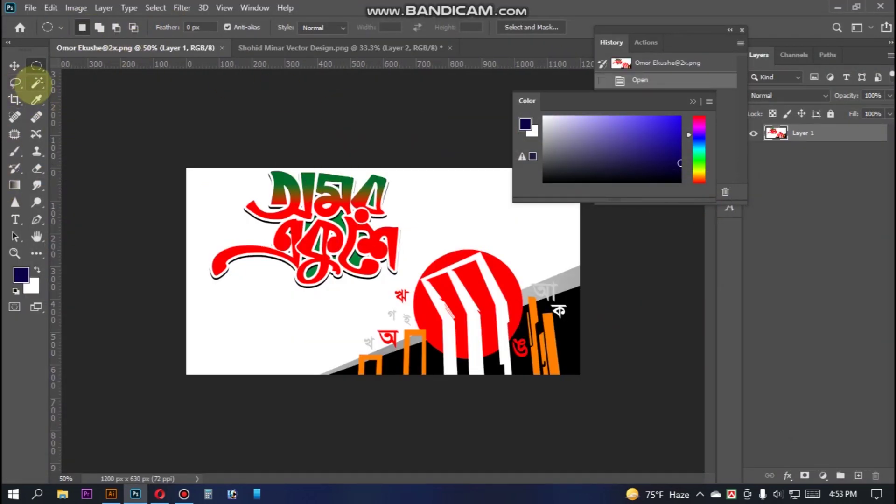
{"action": "left_click", "coordinate": [35, 83]}
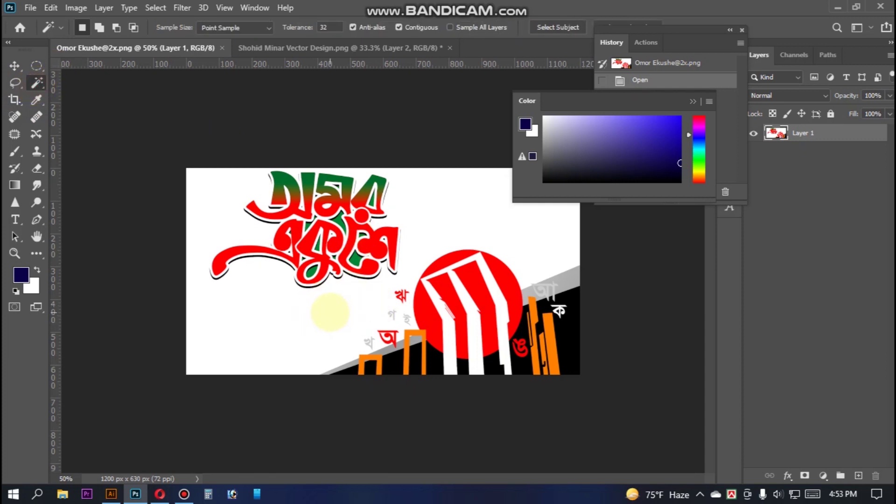
{"action": "left_click", "coordinate": [329, 312]}
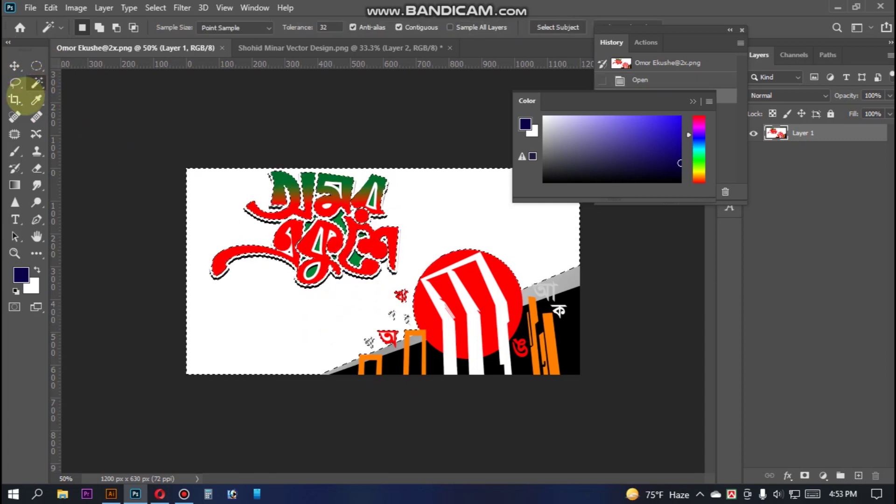
{"action": "left_click", "coordinate": [16, 82]}
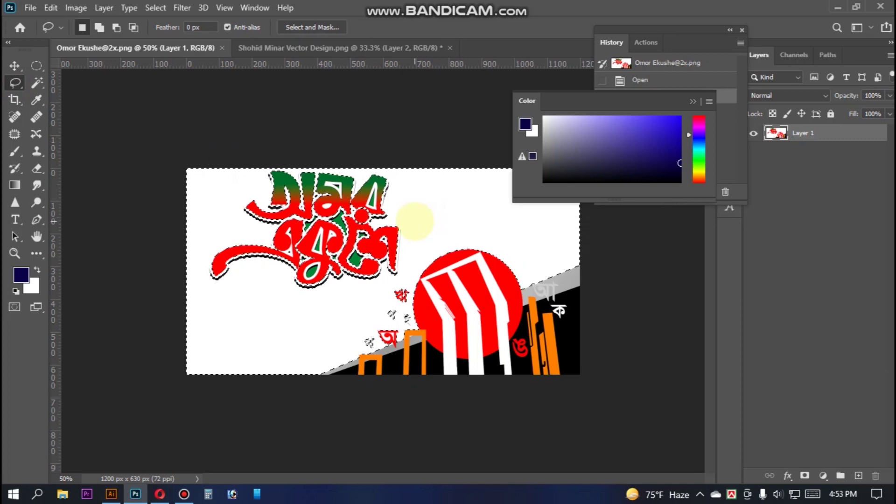
{"action": "left_click_drag", "start_coordinate": [426, 147], "coordinate": [418, 273]}
{"action": "mouse_move", "coordinate": [366, 305]}
{"action": "left_mouse_down"}
{"action": "mouse_move", "coordinate": [406, 76]}
{"action": "mouse_move", "coordinate": [399, 80]}
{"action": "left_mouse_up"}
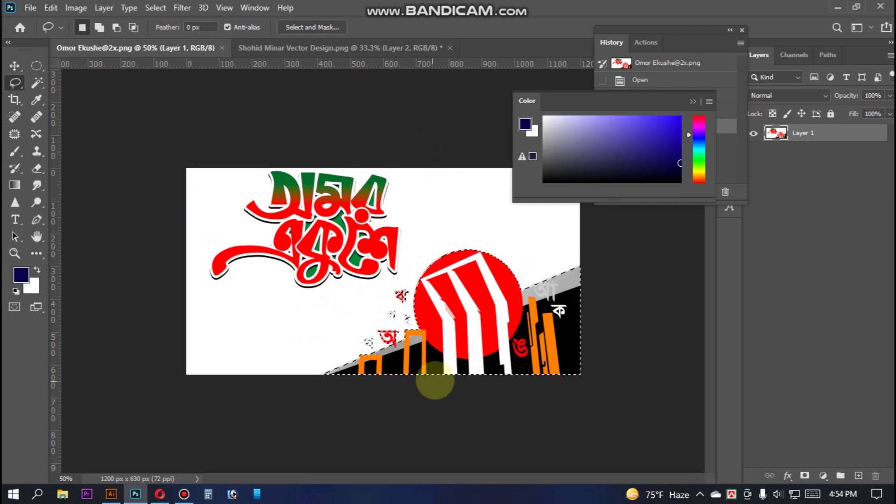
- Copy the selected monument artwork to a new layer and delete the original Layer 1
{"action": "key", "text": "ctrl+j"}
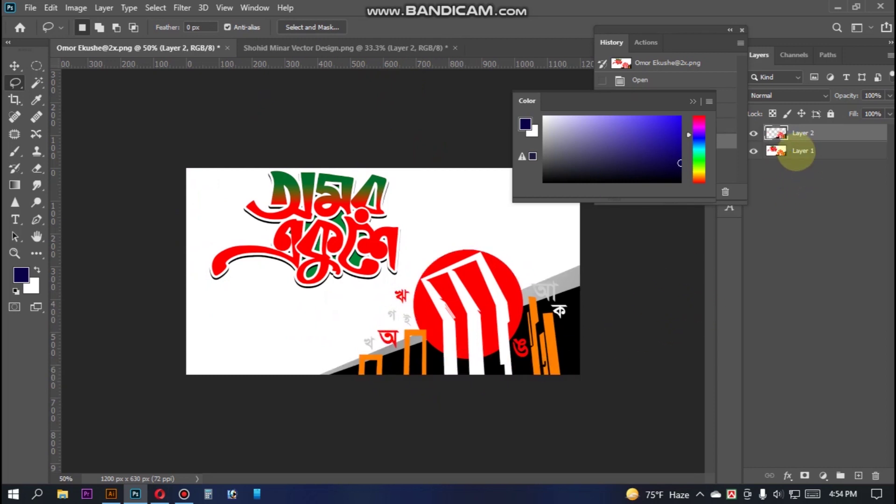
{"action": "left_click", "coordinate": [796, 151]}
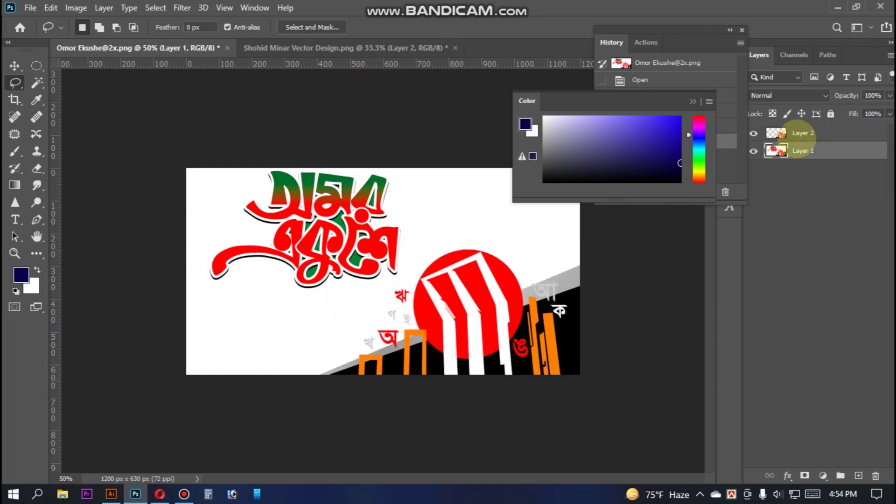
{"action": "key", "text": "Delete"}
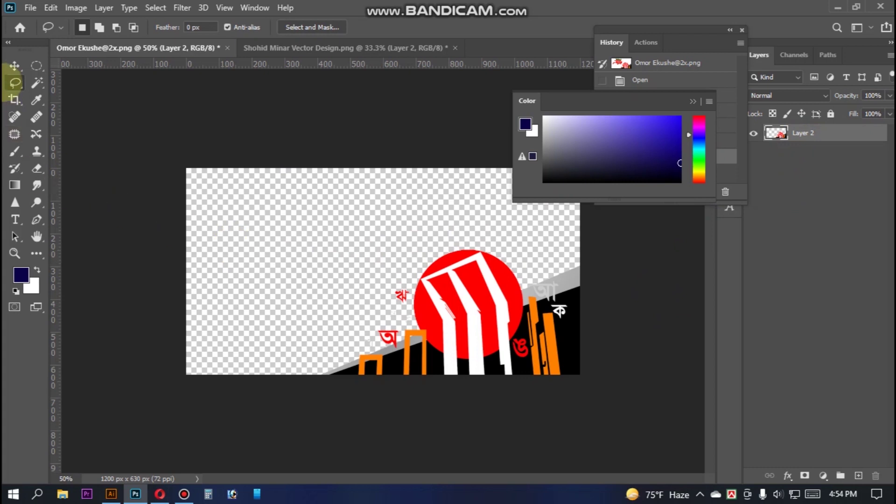
- Select the monument artwork with a rectangular marquee and crop the image to about 782 x 446 px
{"action": "left_click", "coordinate": [36, 66]}
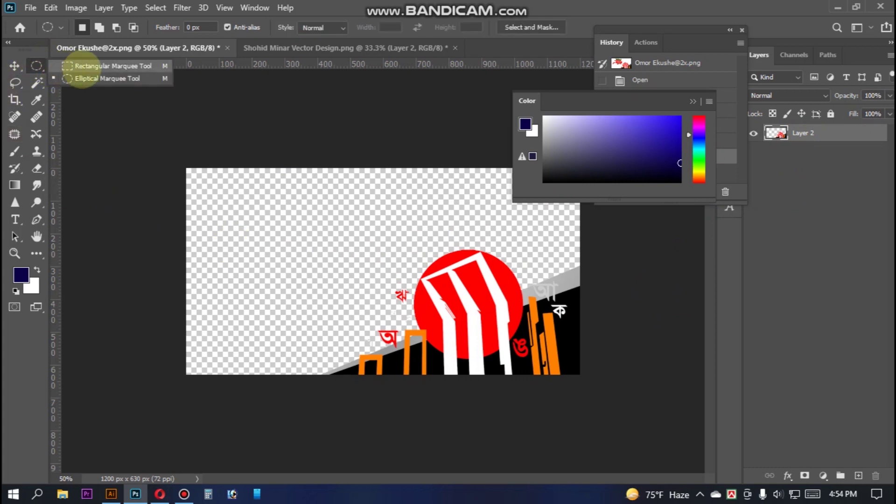
{"action": "left_click", "coordinate": [81, 68]}
{"action": "mouse_move", "coordinate": [587, 378]}
{"action": "left_mouse_down"}
{"action": "mouse_move", "coordinate": [291, 208]}
{"action": "mouse_move", "coordinate": [308, 242]}
{"action": "mouse_move", "coordinate": [323, 228]}
{"action": "left_mouse_up"}
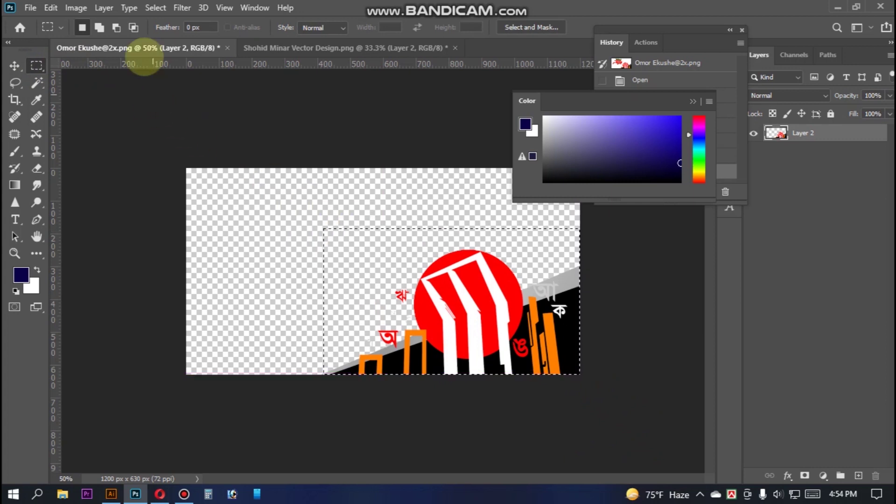
{"action": "left_click", "coordinate": [75, 8]}
{"action": "left_click", "coordinate": [126, 145]}
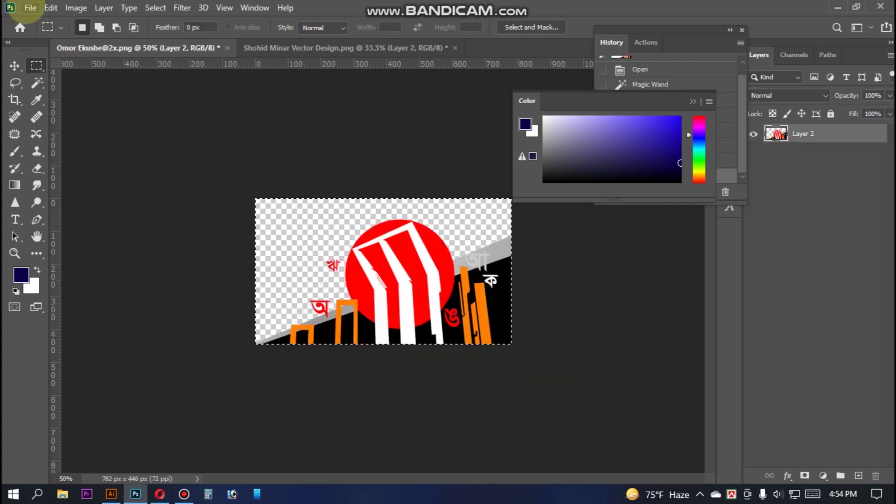
- Save the cropped monument artwork on the computer's Desktop as a PNG copy named Omollll
{"action": "left_click", "coordinate": [30, 8]}
{"action": "left_click", "coordinate": [92, 165]}
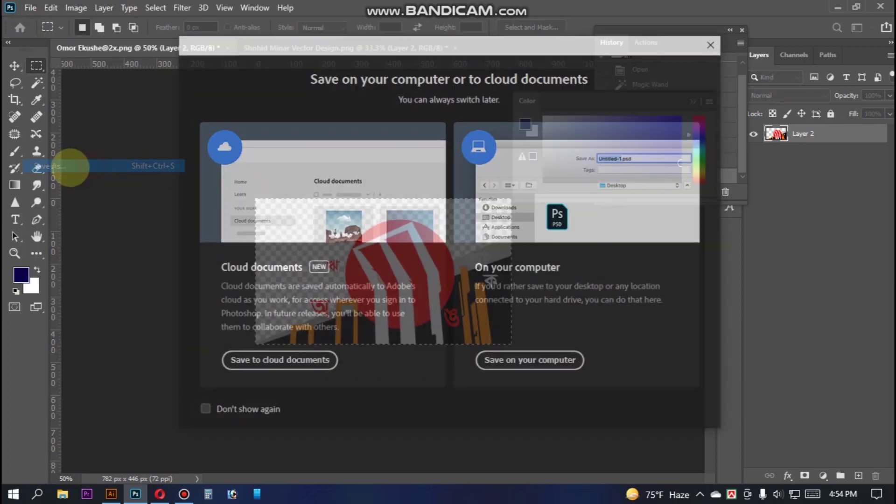
{"action": "left_click", "coordinate": [500, 362]}
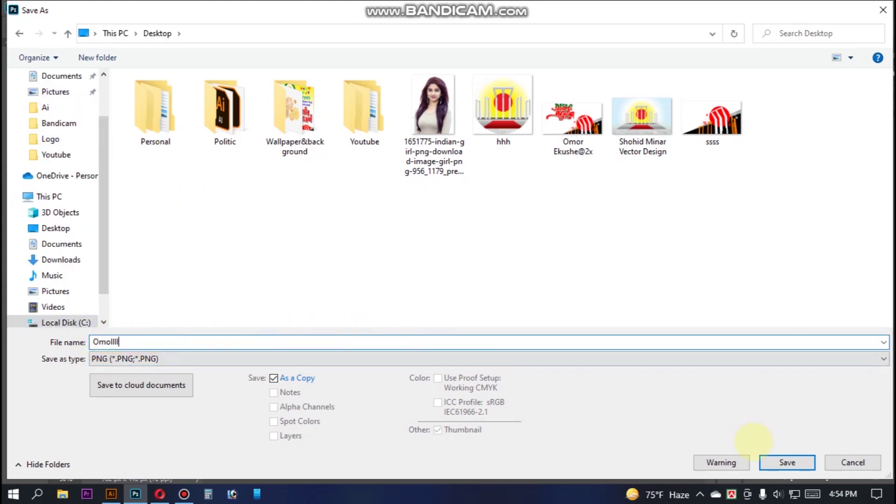
{"action": "left_click", "coordinate": [777, 463]}
{"action": "left_click", "coordinate": [706, 206]}
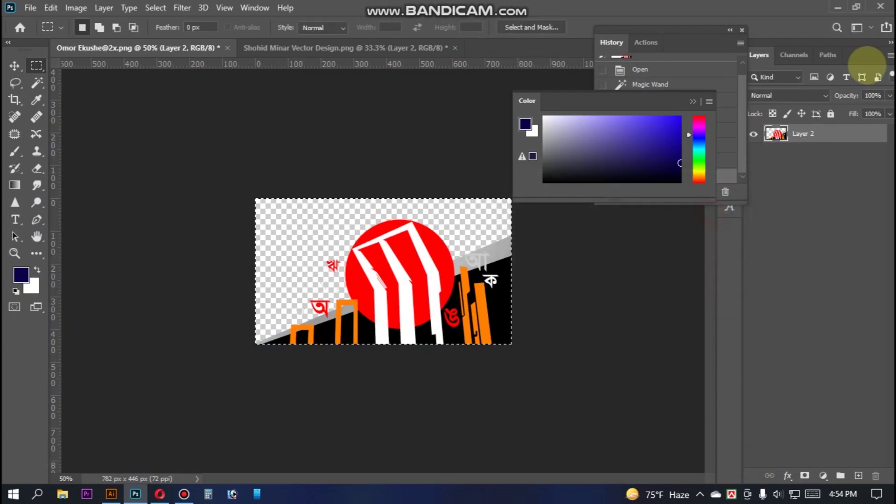
- Minimize Photoshop and move the ssss and Omollll images to the middle of the desktop
{"action": "left_click", "coordinate": [839, 7]}
{"action": "left_click", "coordinate": [75, 127]}
{"action": "left_click_drag", "start_coordinate": [214, 146], "coordinate": [371, 184]}
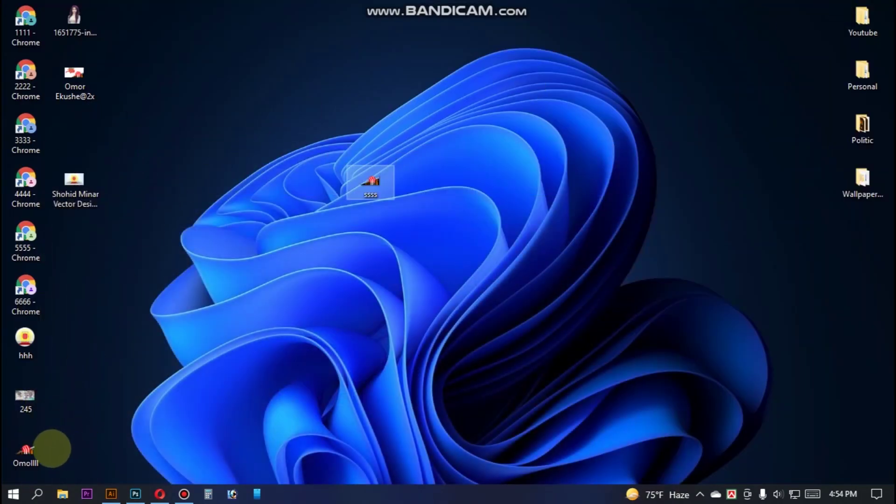
{"action": "left_click_drag", "start_coordinate": [47, 452], "coordinate": [516, 287]}
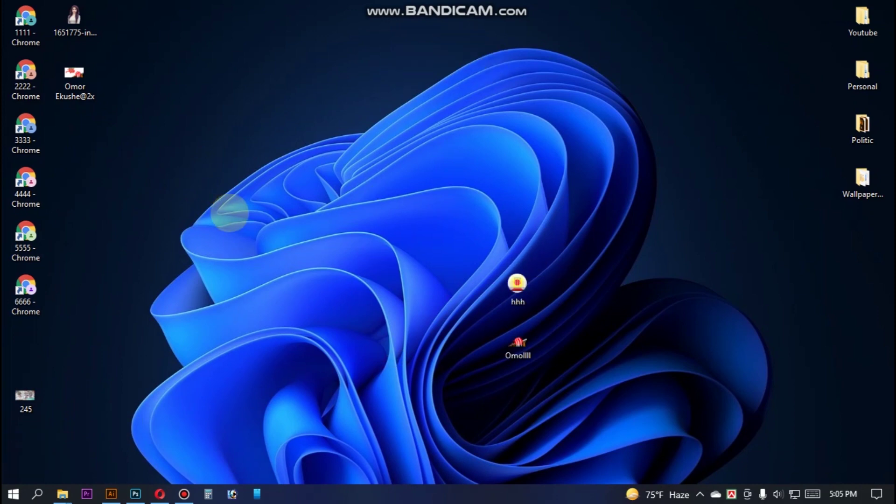
- Switch to Adobe Illustrator and create a new portrait document measuring 18 x 23 inches with one artboard
{"action": "left_click", "coordinate": [111, 494]}
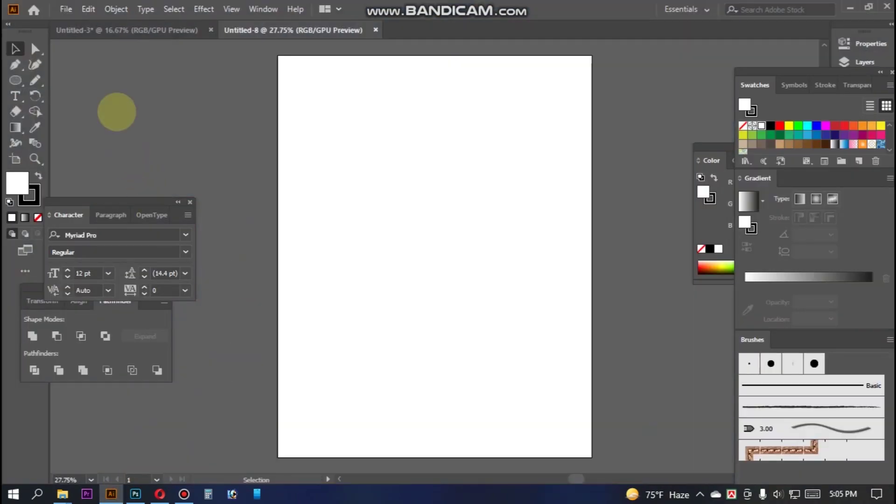
{"action": "left_click", "coordinate": [66, 9]}
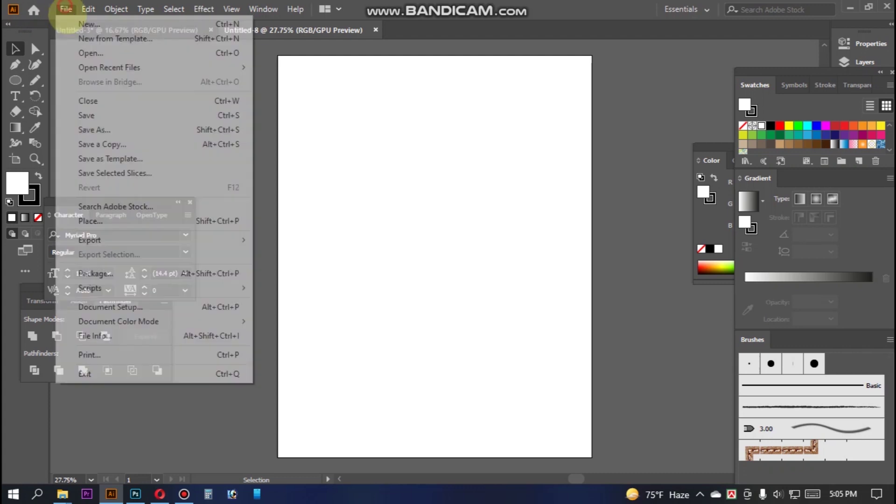
{"action": "left_click", "coordinate": [78, 25]}
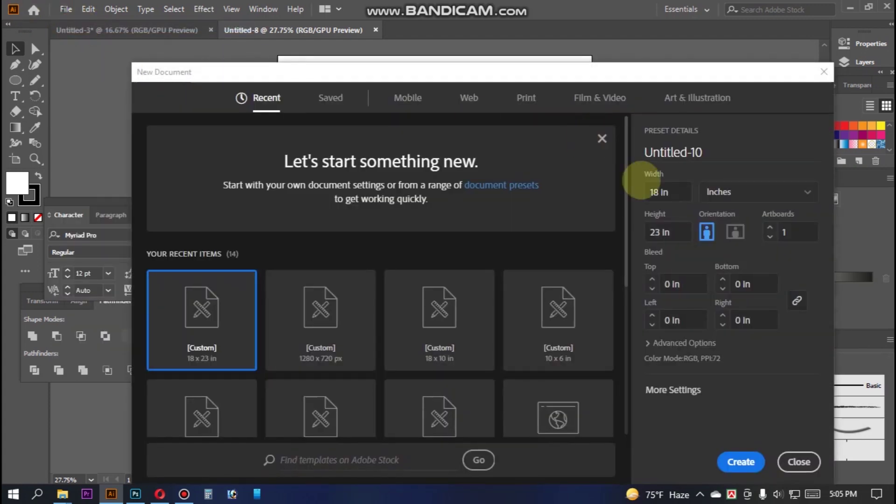
{"action": "left_click", "coordinate": [672, 192]}
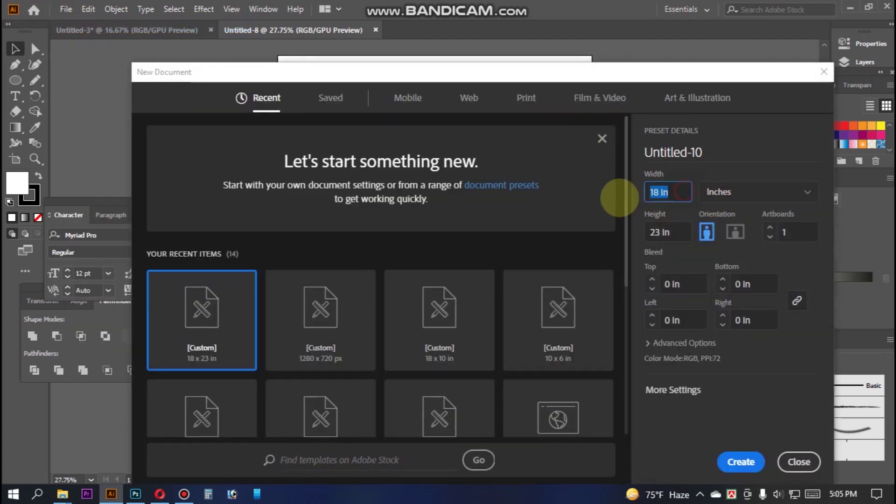
{"action": "left_click", "coordinate": [677, 232]}
{"action": "left_click", "coordinate": [740, 462]}
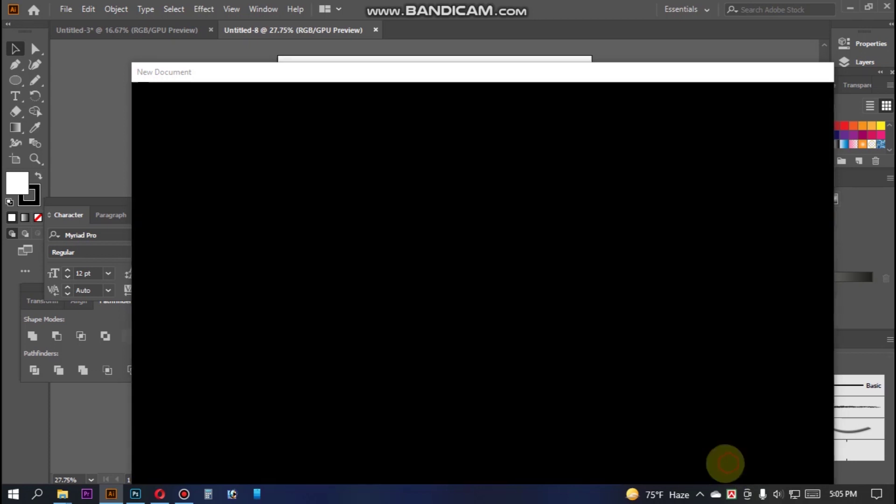
- Draw a rectangle covering the whole artboard and fill it with the white-to-black linear gradient
{"action": "left_click", "coordinate": [15, 80]}
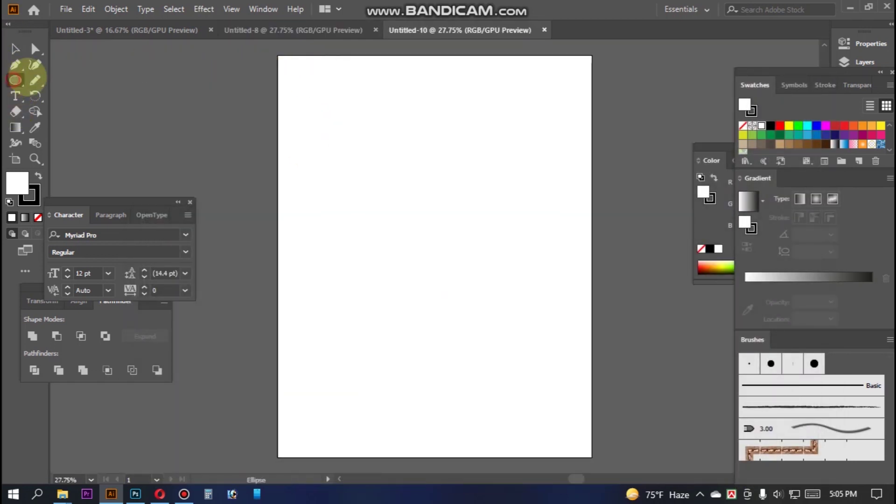
{"action": "left_click_drag", "start_coordinate": [15, 80], "coordinate": [52, 76]}
{"action": "mouse_move", "coordinate": [279, 56]}
{"action": "left_mouse_down"}
{"action": "mouse_move", "coordinate": [488, 284]}
{"action": "mouse_move", "coordinate": [592, 458]}
{"action": "left_mouse_up"}
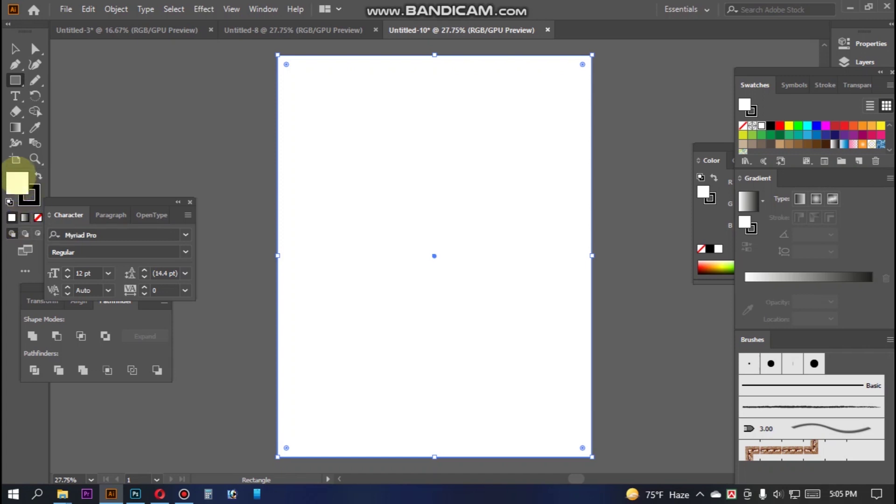
{"action": "left_click", "coordinate": [24, 218]}
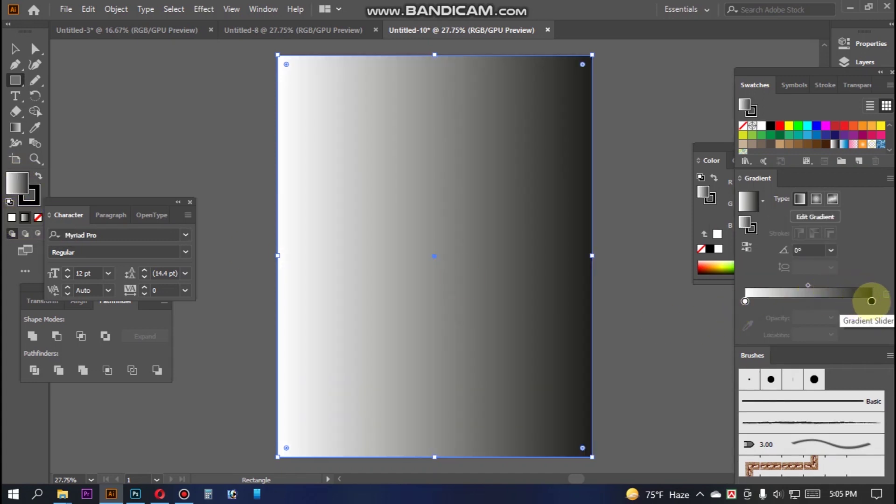
- Change the gradient's black end stop to CMYK yellow with C 0, M 0, Y 100 and K 0
{"action": "left_click", "coordinate": [872, 301]}
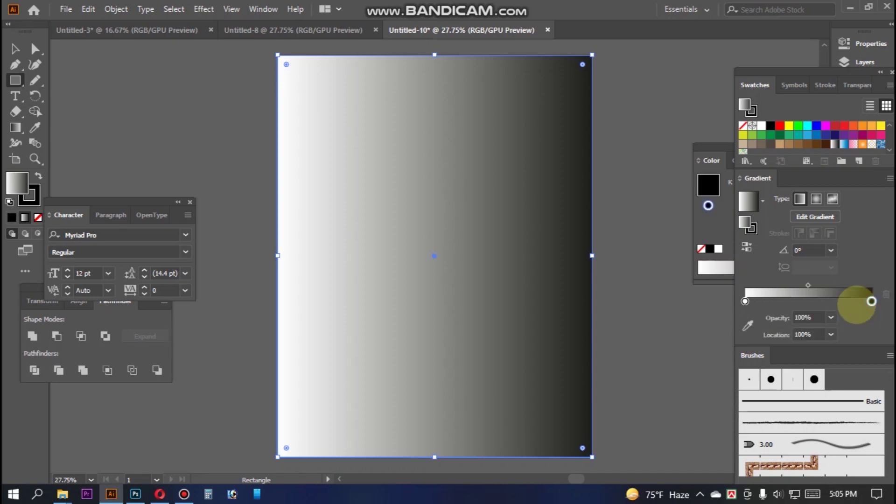
{"action": "left_click", "coordinate": [712, 157]}
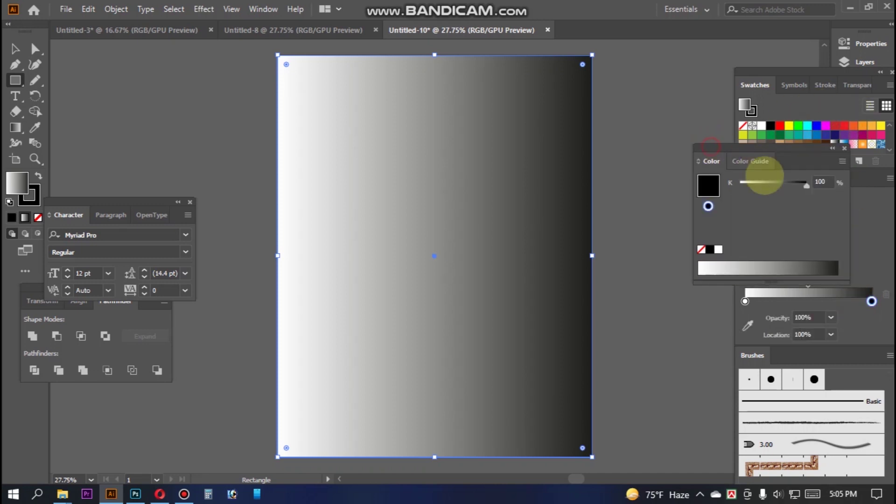
{"action": "left_click", "coordinate": [842, 161]}
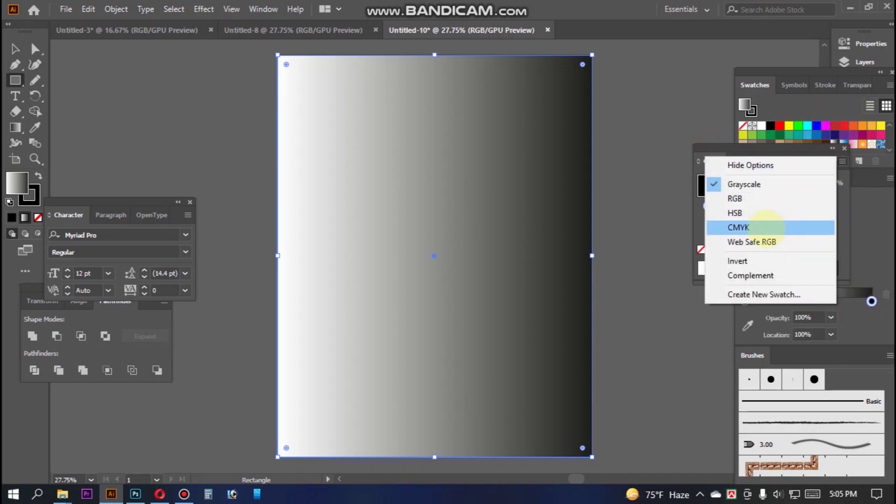
{"action": "left_click", "coordinate": [767, 227]}
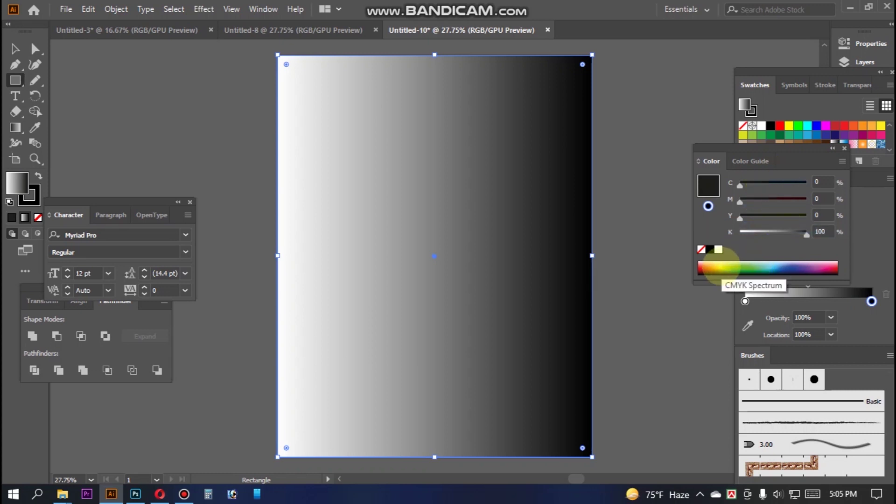
{"action": "left_click", "coordinate": [723, 269]}
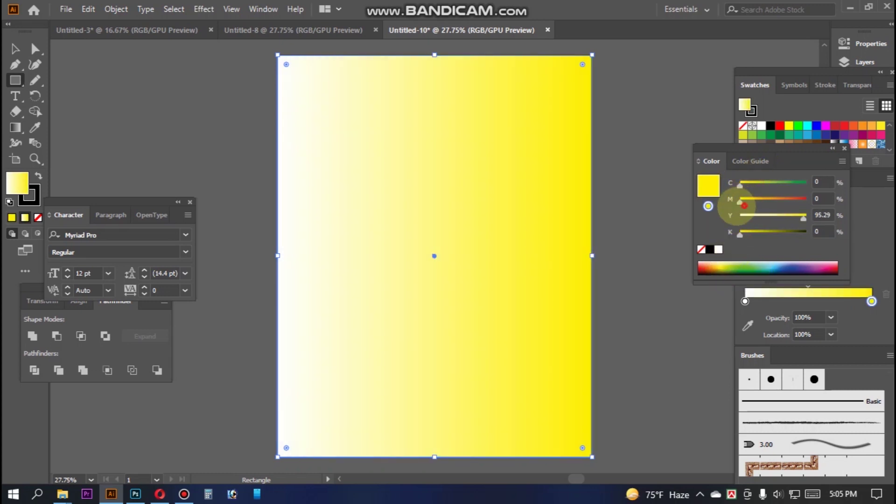
{"action": "left_click", "coordinate": [806, 216]}
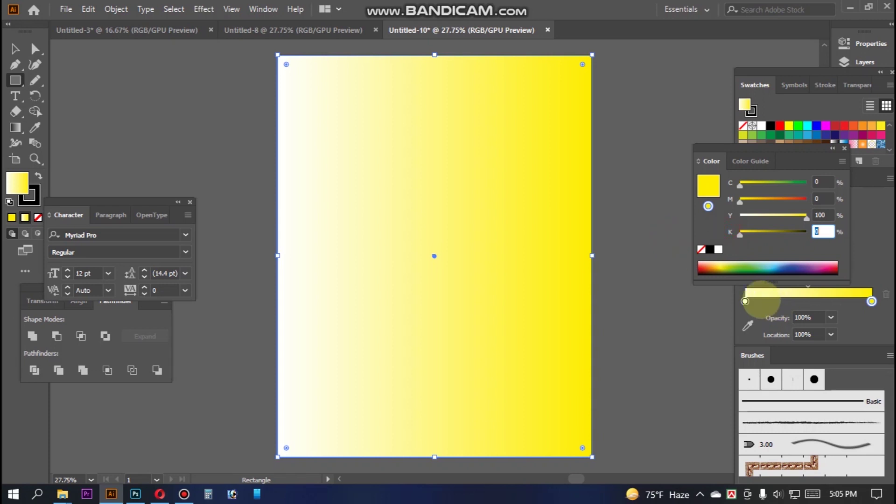
{"action": "left_click", "coordinate": [869, 185]}
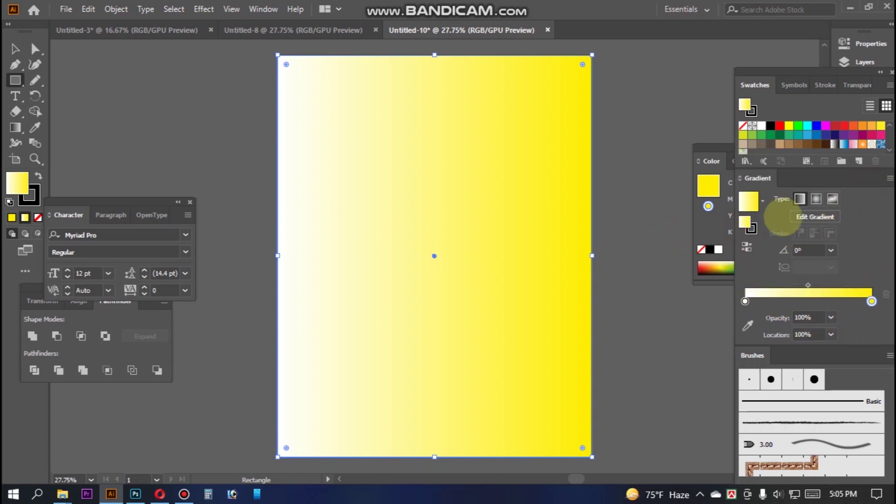
- Set the background gradient's angle to 90° and move its white stop to the 46.7% location
{"action": "left_click", "coordinate": [810, 250]}
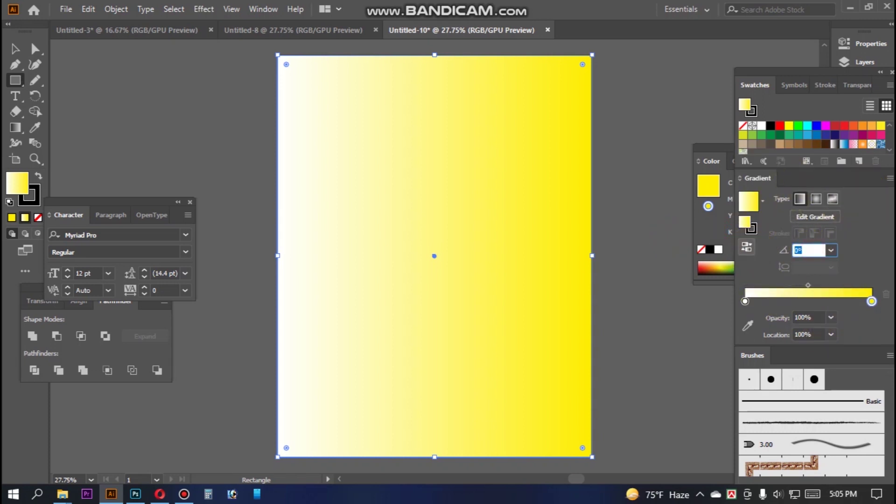
{"action": "type", "text": "90"}
{"action": "key", "text": "Return"}
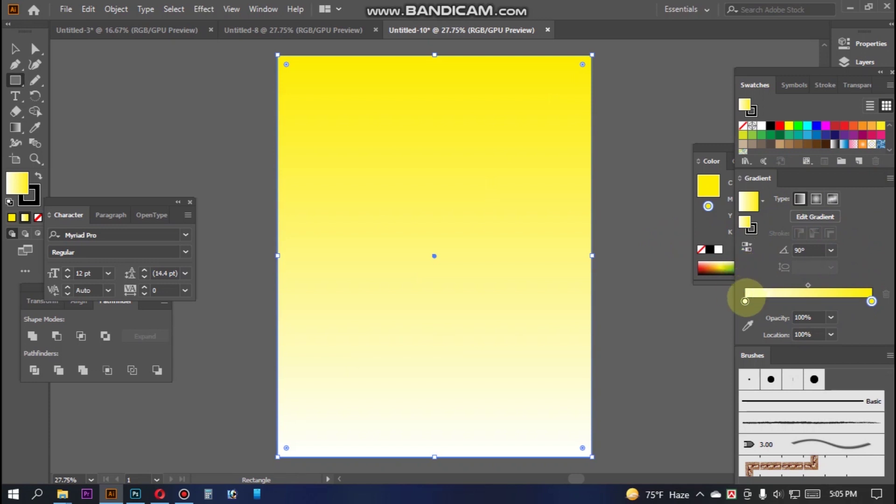
{"action": "left_click_drag", "start_coordinate": [782, 301], "coordinate": [784, 301]}
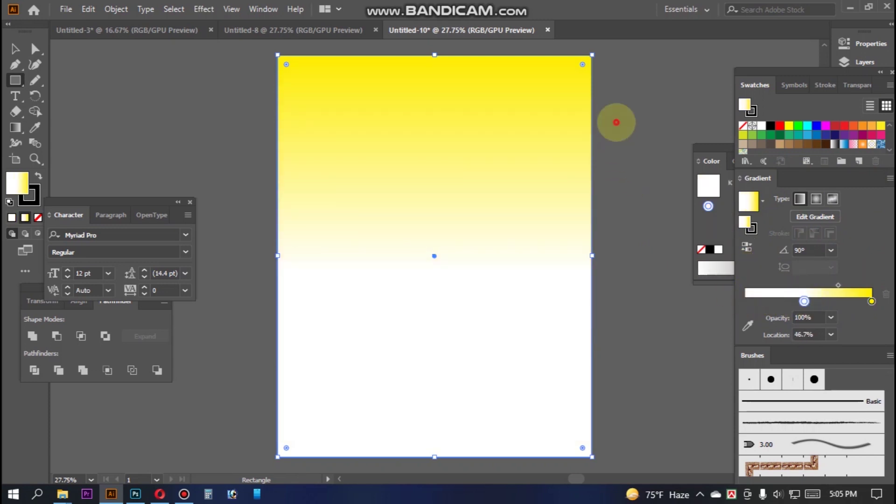
{"action": "left_click", "coordinate": [616, 123]}
{"action": "left_click", "coordinate": [479, 288]}
- Lock the gradient background rectangle so that it cannot be selected or moved
{"action": "left_click", "coordinate": [15, 48]}
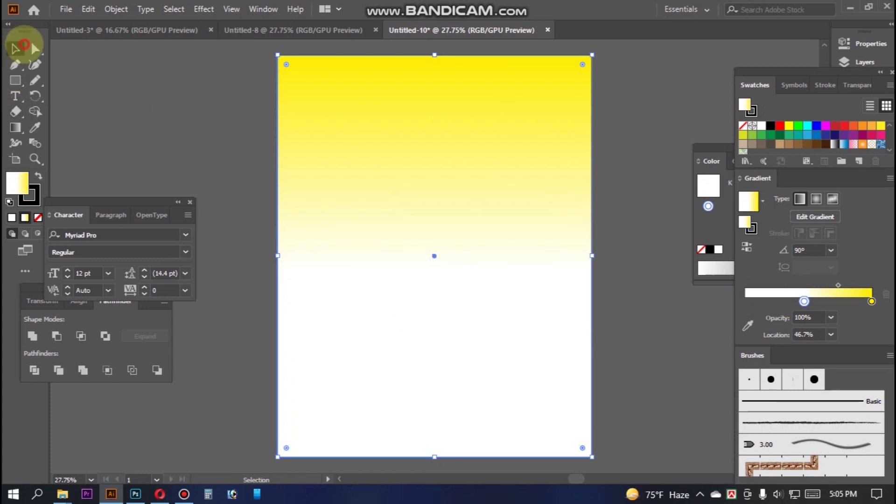
{"action": "left_click", "coordinate": [177, 100]}
{"action": "left_click", "coordinate": [422, 167]}
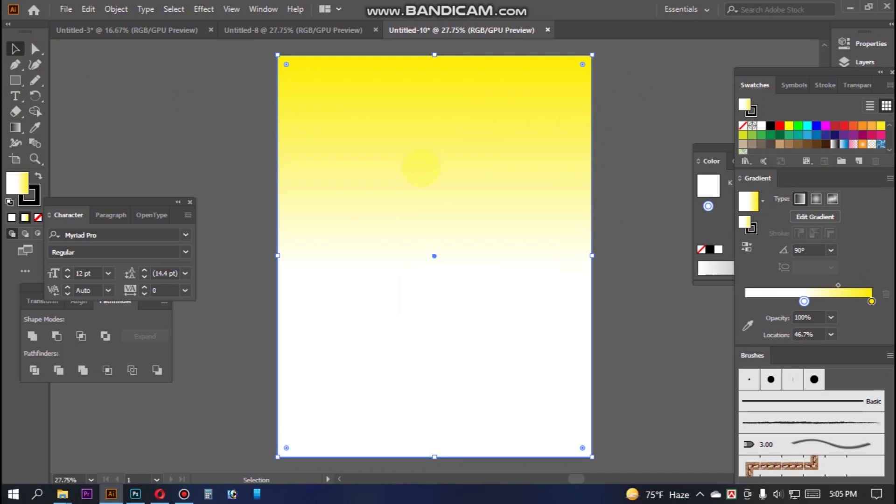
{"action": "key", "text": "ctrl+2"}
{"action": "left_click_drag", "start_coordinate": [241, 69], "coordinate": [512, 237]}
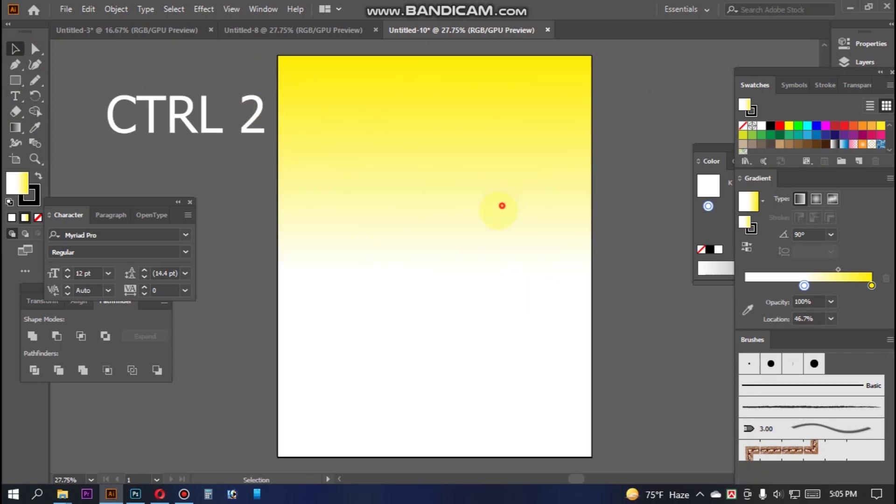
- Draw a circle in the artboard's upper-left area with no stroke and a dark green fill (R=0 G=104 B=55)
{"action": "left_click", "coordinate": [18, 80]}
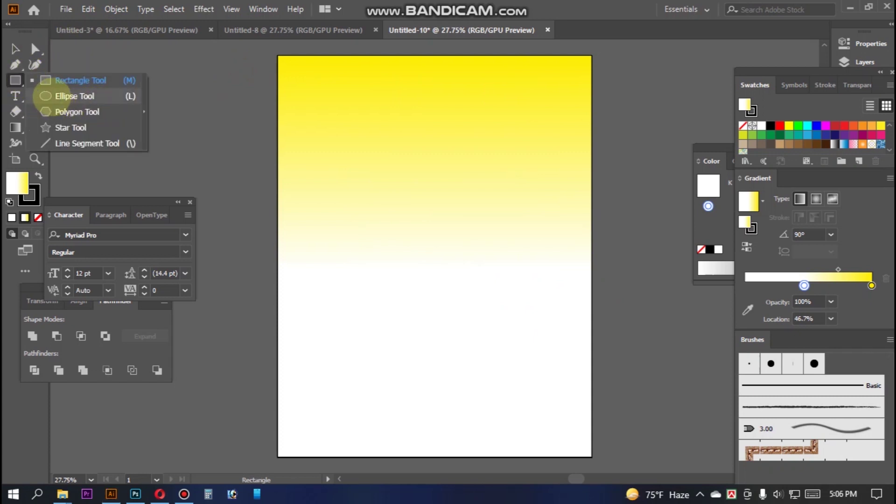
{"action": "left_click", "coordinate": [50, 95]}
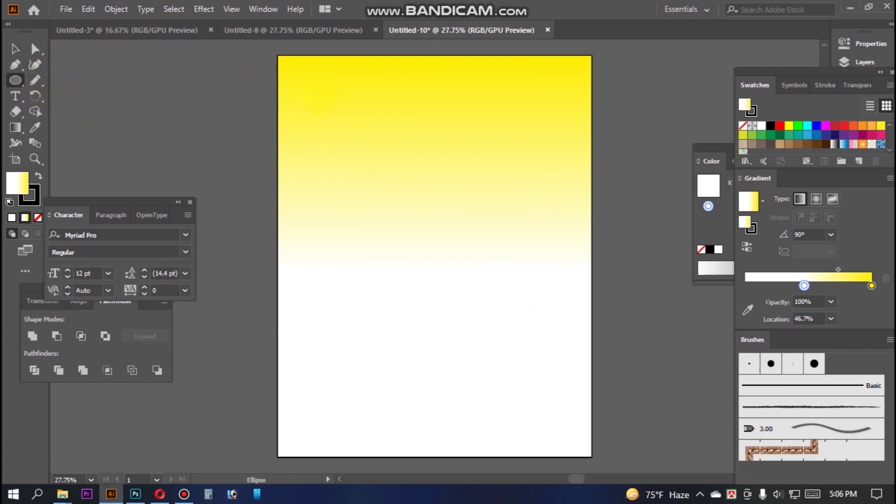
{"action": "left_click_drag", "start_coordinate": [301, 85], "coordinate": [399, 182]}
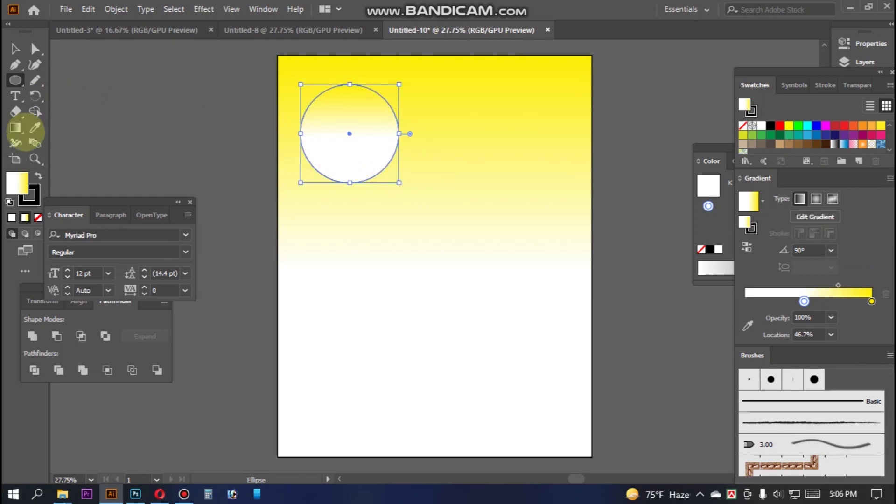
{"action": "left_click", "coordinate": [37, 188]}
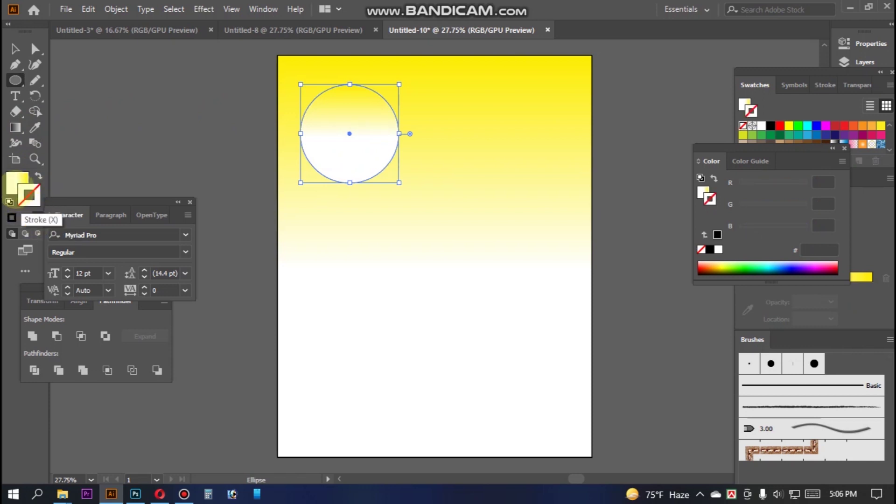
{"action": "left_click", "coordinate": [38, 217]}
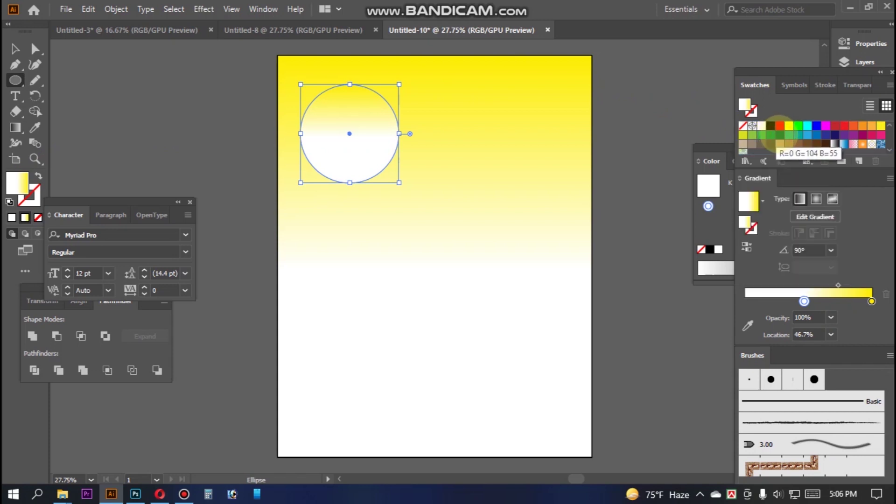
{"action": "left_click", "coordinate": [780, 135]}
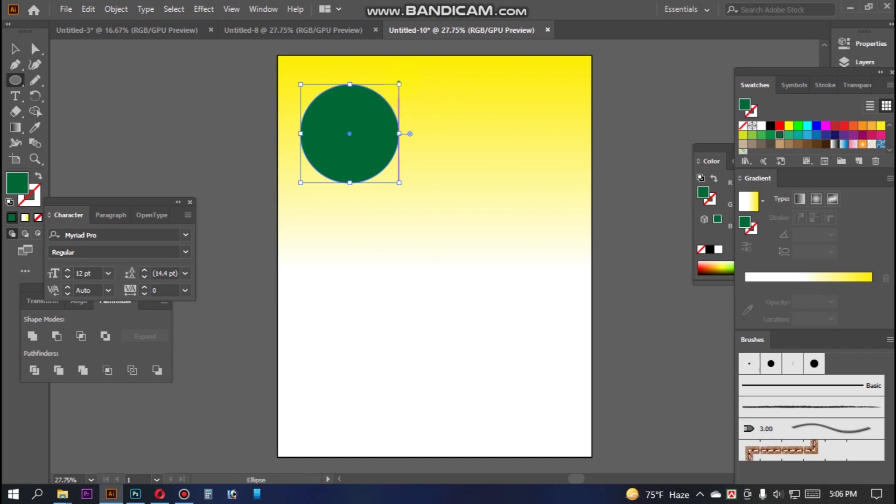
- Draw two smaller concentric circles inside the green circle, filling the middle one medium green and the innermost one dark green
{"action": "left_click_drag", "start_coordinate": [350, 133], "coordinate": [391, 92]}
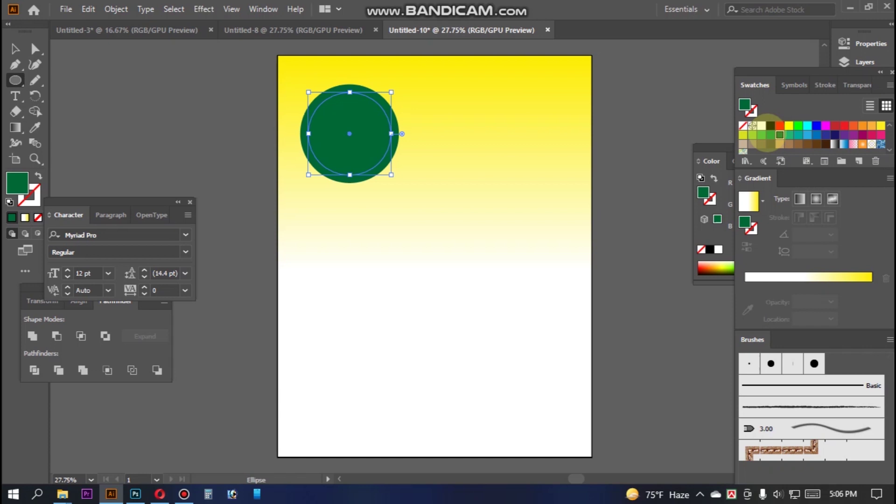
{"action": "left_click", "coordinate": [771, 135]}
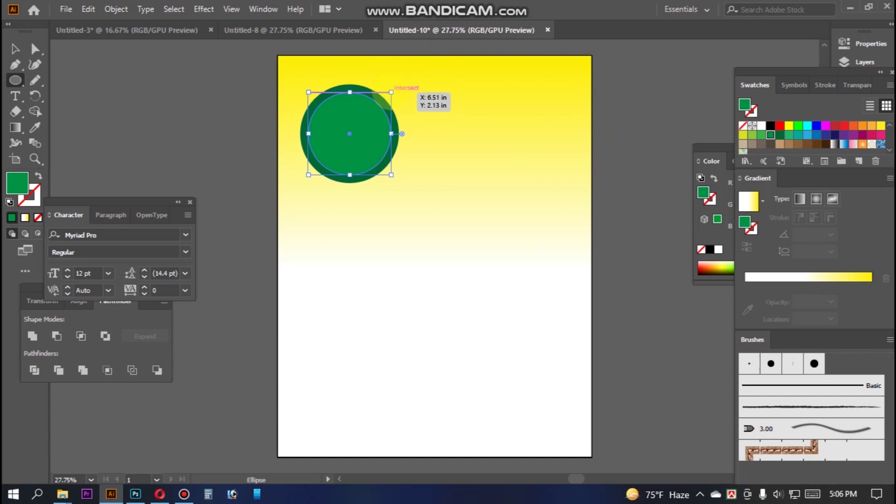
{"action": "left_click_drag", "start_coordinate": [391, 91], "coordinate": [380, 104]}
{"action": "left_click_drag", "start_coordinate": [350, 134], "coordinate": [382, 101]}
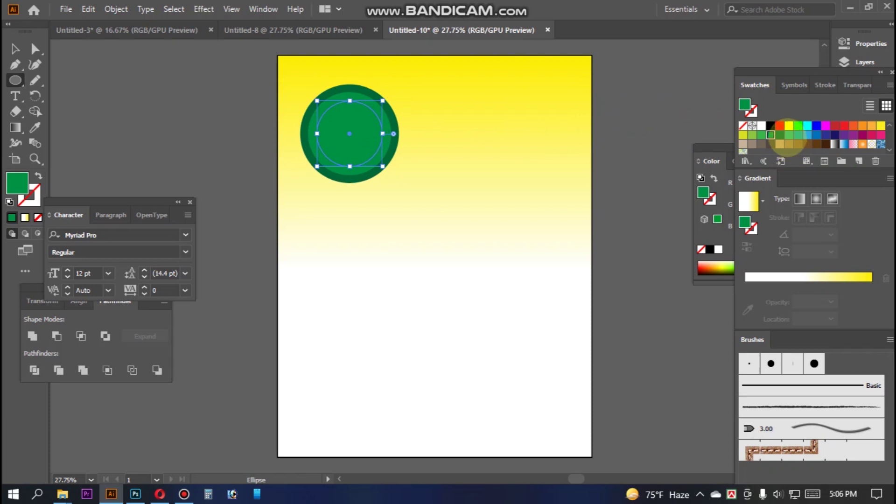
{"action": "left_click", "coordinate": [780, 135]}
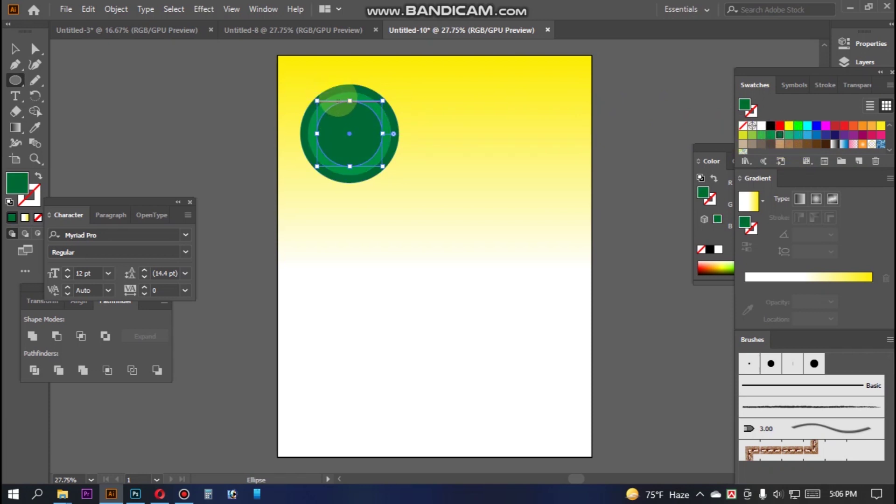
- Recolor the outermost circle with a lighter green swatch and deselect it
{"action": "left_click", "coordinate": [15, 48]}
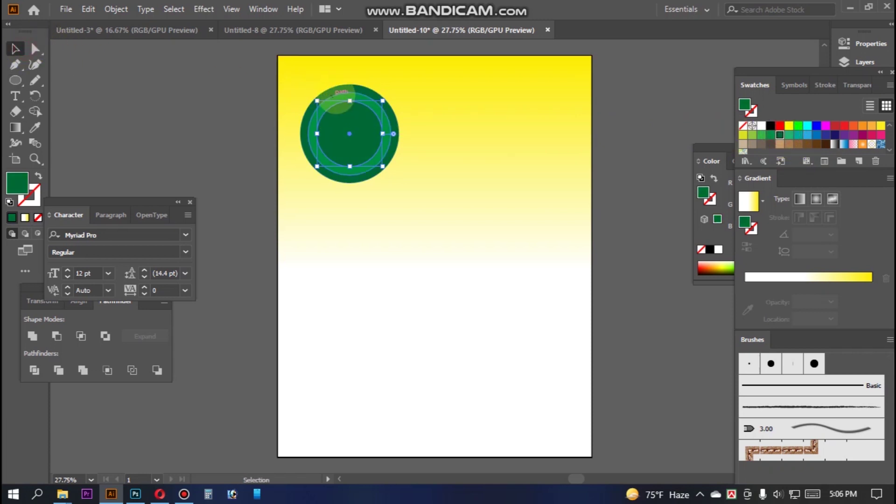
{"action": "left_click", "coordinate": [340, 99]}
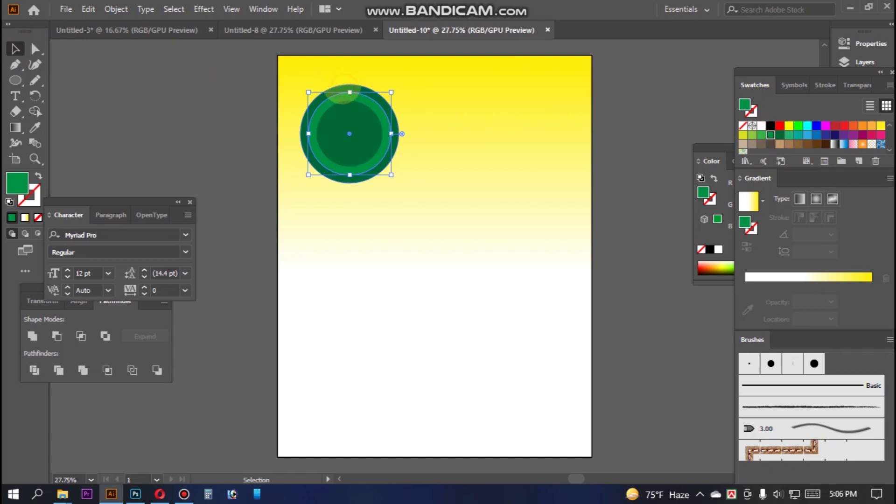
{"action": "left_click", "coordinate": [344, 87]}
{"action": "left_click", "coordinate": [761, 135]}
{"action": "left_click", "coordinate": [597, 126]}
{"action": "scroll", "coordinate": [601, 117], "scroll_direction": "up", "scroll_amount": 2}
{"action": "left_click_drag", "start_coordinate": [578, 179], "coordinate": [588, 158]}
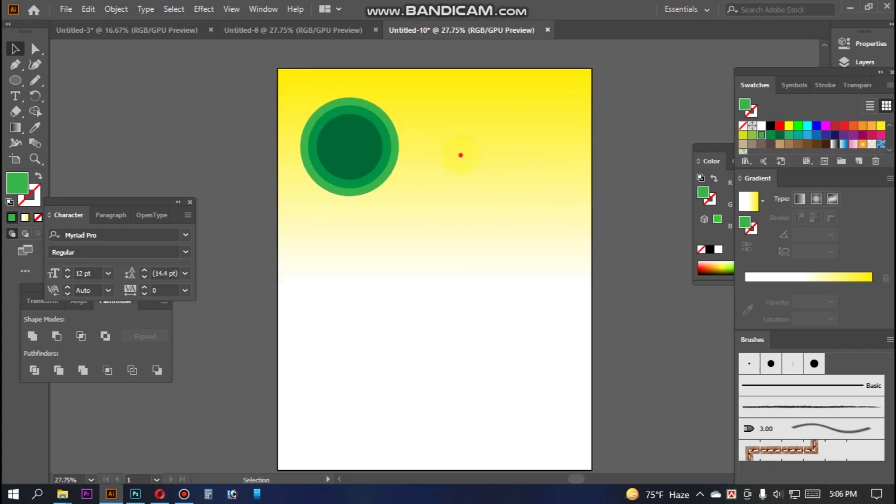
{"action": "left_click", "coordinate": [459, 106]}
{"action": "left_click", "coordinate": [631, 168]}
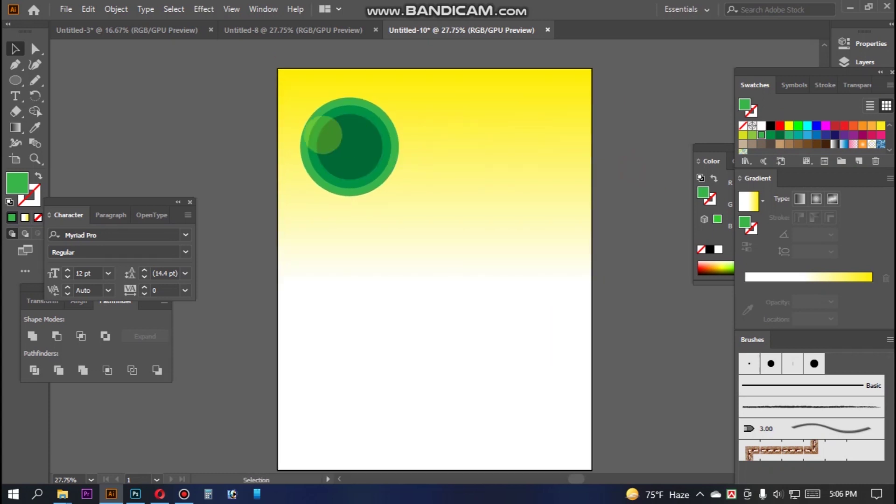
- Enlarge the three concentric green circles together and shift them slightly up in the artboard's upper-left corner
{"action": "left_click", "coordinate": [349, 116]}
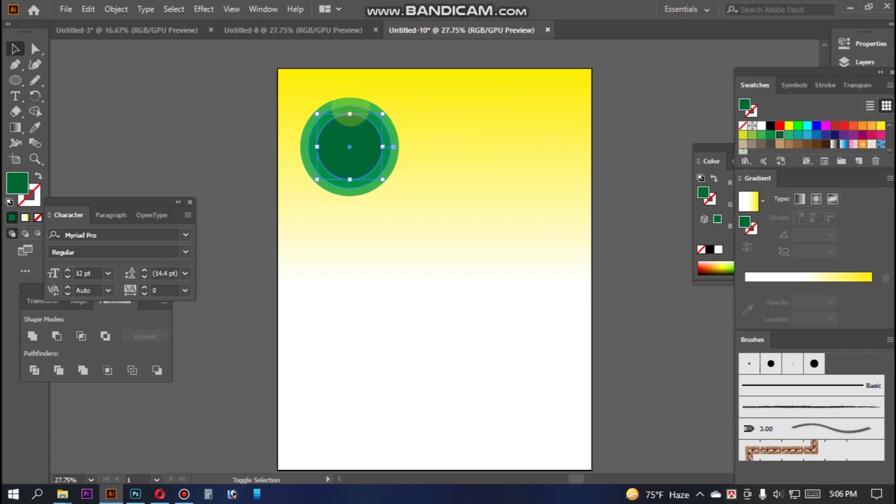
{"action": "left_click", "coordinate": [380, 112], "text": "shift"}
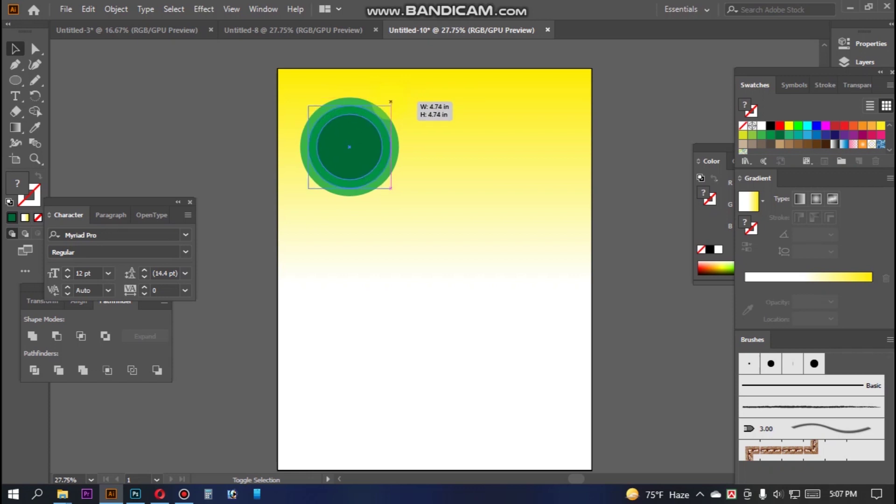
{"action": "left_click", "coordinate": [468, 132]}
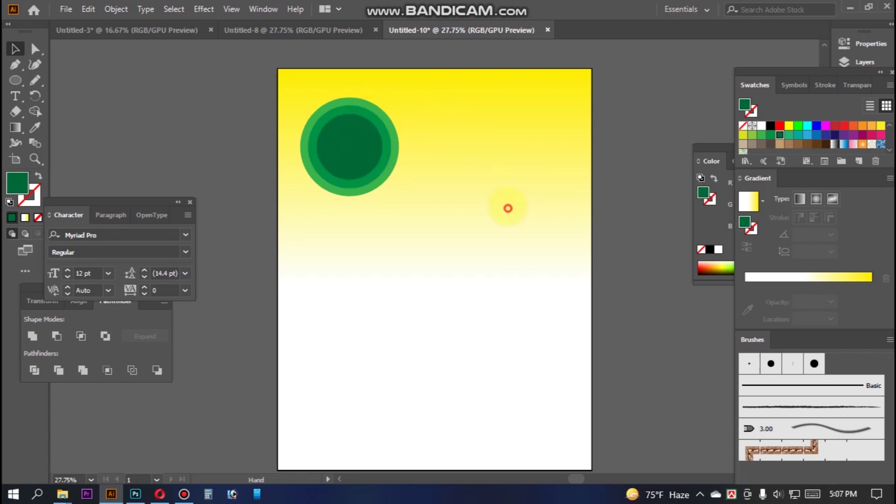
{"action": "left_click_drag", "start_coordinate": [508, 208], "coordinate": [510, 206]}
{"action": "left_click_drag", "start_coordinate": [330, 110], "coordinate": [467, 232]}
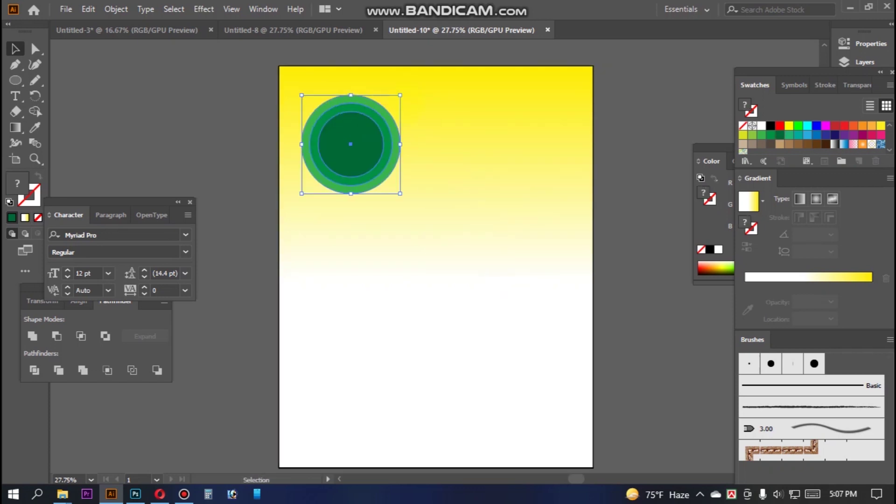
{"action": "left_click_drag", "start_coordinate": [400, 95], "coordinate": [417, 83]}
{"action": "mouse_move", "coordinate": [367, 142]}
{"action": "left_mouse_down"}
{"action": "mouse_move", "coordinate": [362, 132]}
{"action": "mouse_move", "coordinate": [372, 137]}
{"action": "left_mouse_up"}
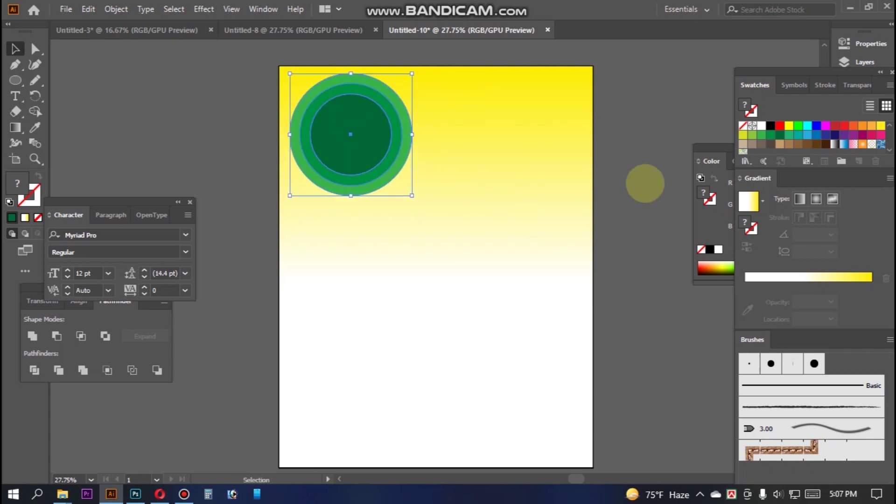
{"action": "left_click", "coordinate": [652, 173]}
{"action": "left_click_drag", "start_coordinate": [623, 189], "coordinate": [617, 179]}
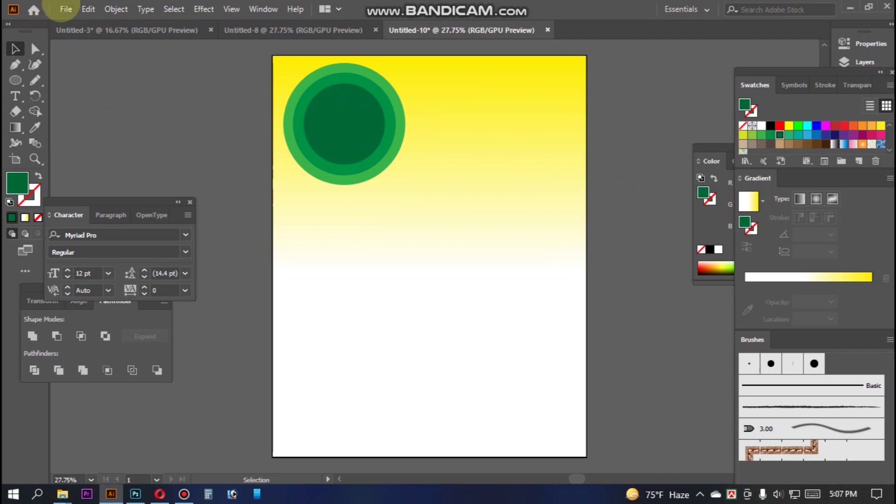
- Place the hhh and Omollll images from the Desktop as linked files, with Omollll beside the artboard's lower-right area
{"action": "left_click", "coordinate": [60, 11]}
{"action": "left_click", "coordinate": [89, 221]}
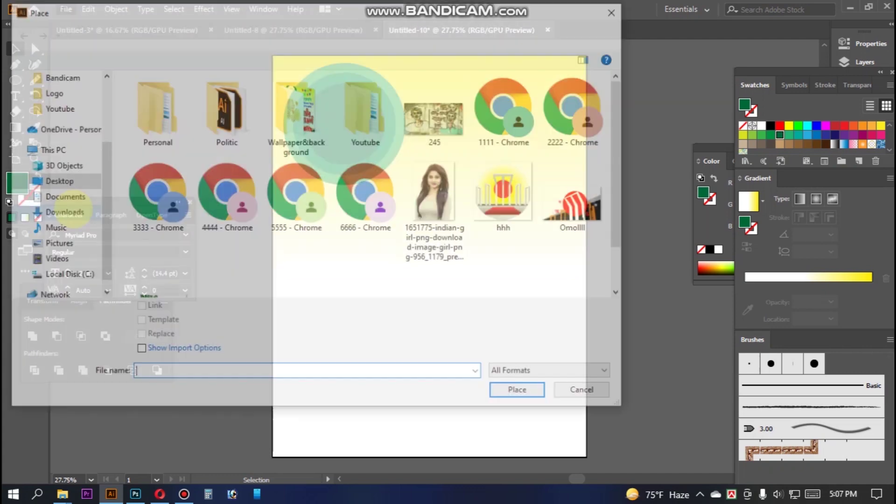
{"action": "left_click_drag", "start_coordinate": [601, 261], "coordinate": [500, 197]}
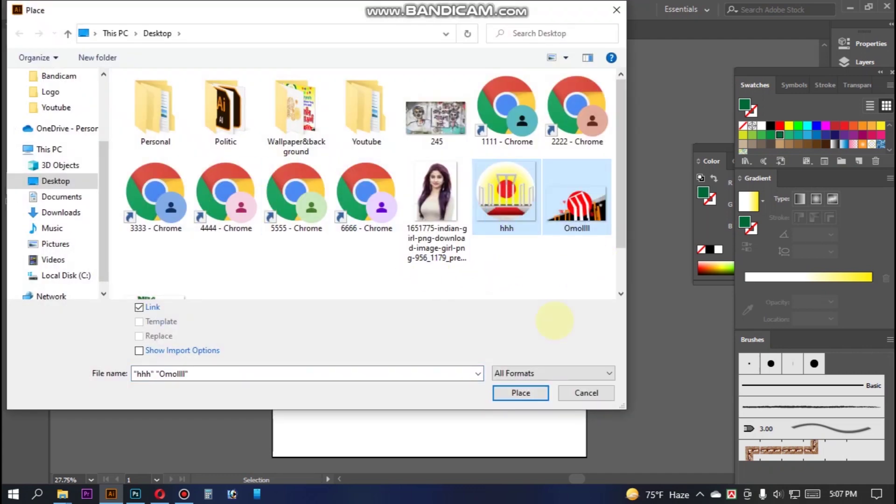
{"action": "left_click", "coordinate": [538, 397]}
{"action": "left_click", "coordinate": [473, 108]}
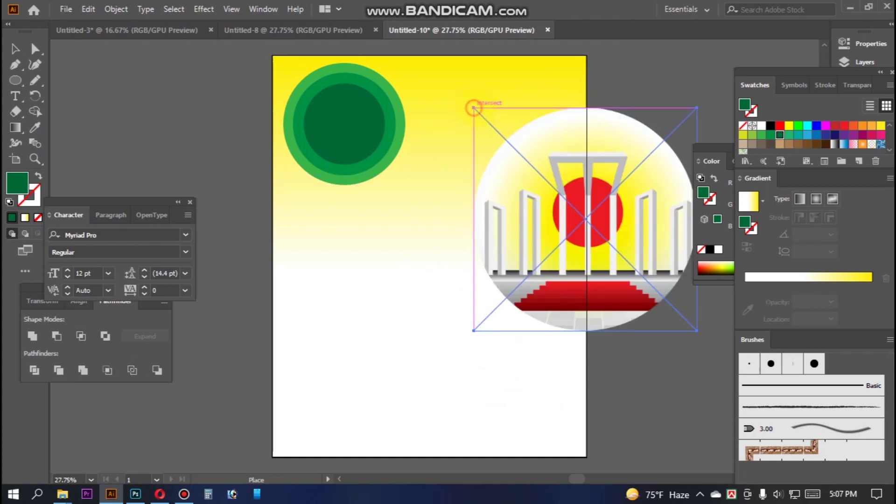
{"action": "left_click", "coordinate": [510, 141]}
{"action": "left_click_drag", "start_coordinate": [580, 210], "coordinate": [606, 366]}
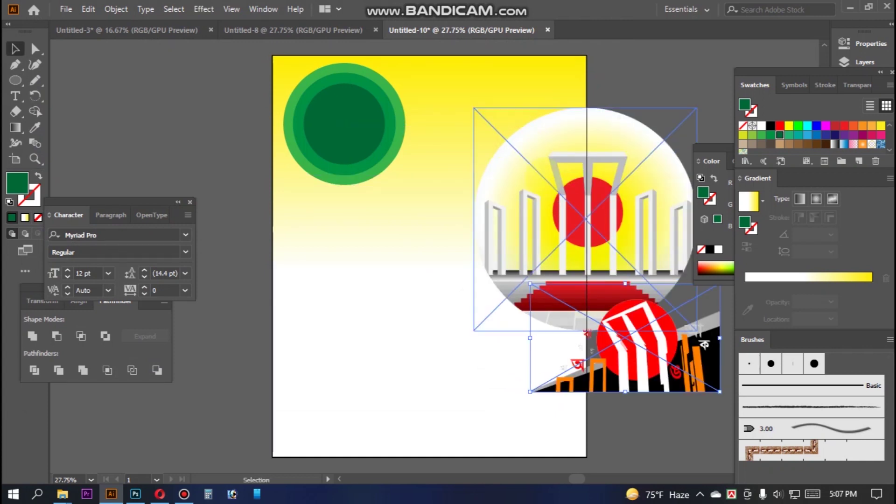
- Shrink the round Shohid Minar image and center it so it exactly covers the innermost dark green circle
{"action": "left_click_drag", "start_coordinate": [544, 178], "coordinate": [408, 177]}
{"action": "left_click_drag", "start_coordinate": [562, 108], "coordinate": [378, 90]}
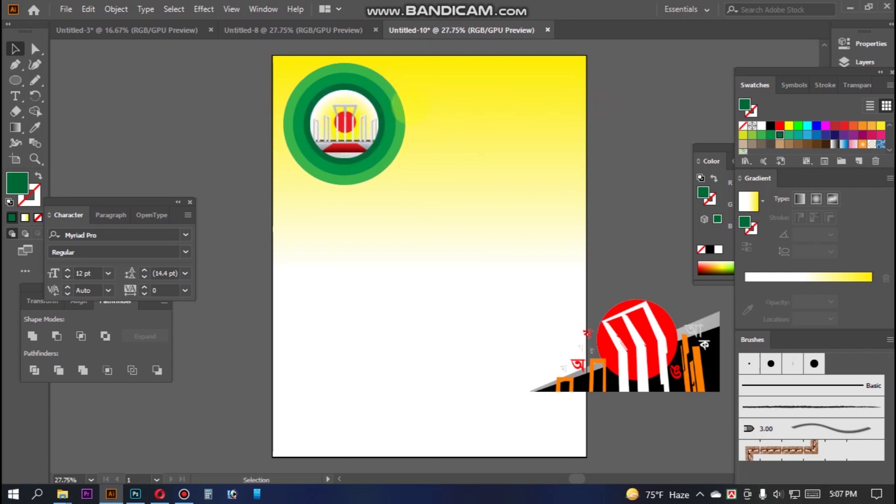
{"action": "left_click", "coordinate": [379, 92]}
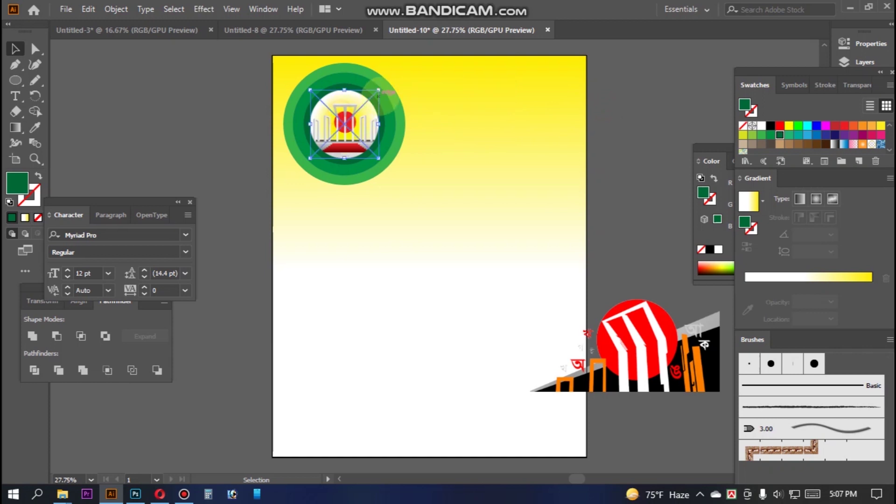
{"action": "left_click_drag", "start_coordinate": [379, 88], "coordinate": [388, 82]}
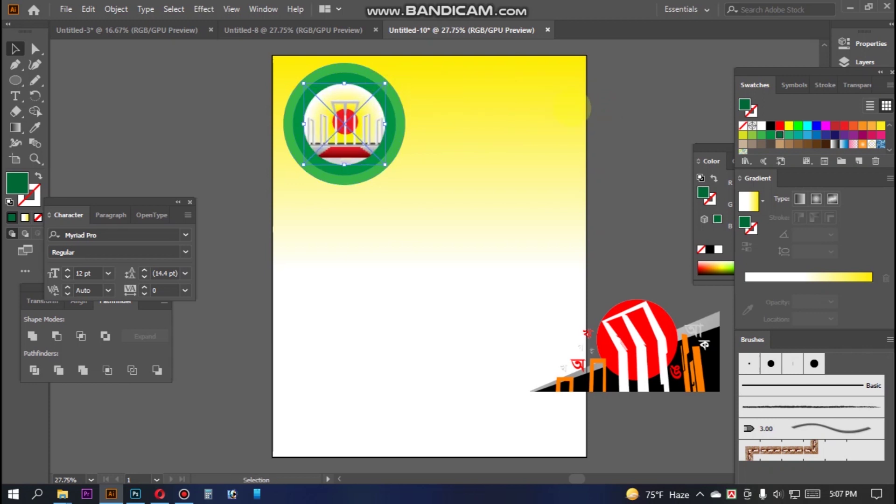
{"action": "mouse_move", "coordinate": [552, 192]}
{"action": "left_mouse_down"}
{"action": "mouse_move", "coordinate": [496, 152]}
{"action": "mouse_move", "coordinate": [545, 181]}
{"action": "left_mouse_up"}
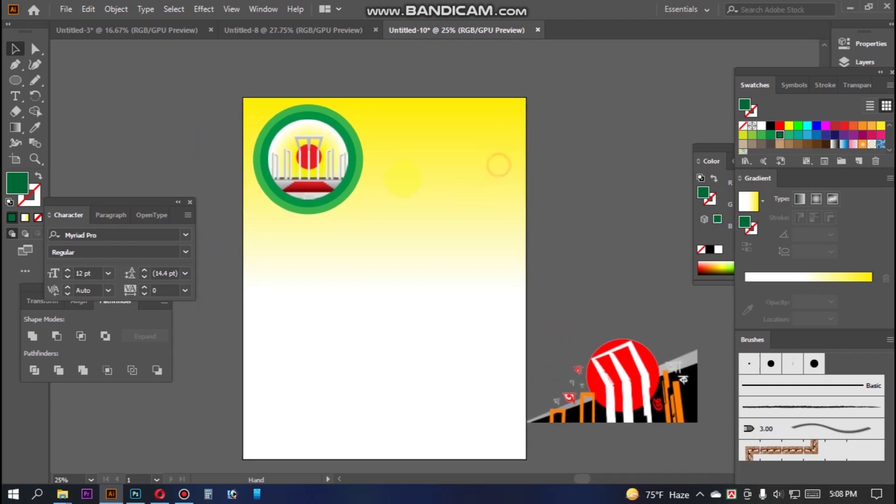
- Group the green circles with the round monument image and deselect the group
{"action": "left_click", "coordinate": [217, 118]}
{"action": "left_click_drag", "start_coordinate": [216, 118], "coordinate": [344, 208]}
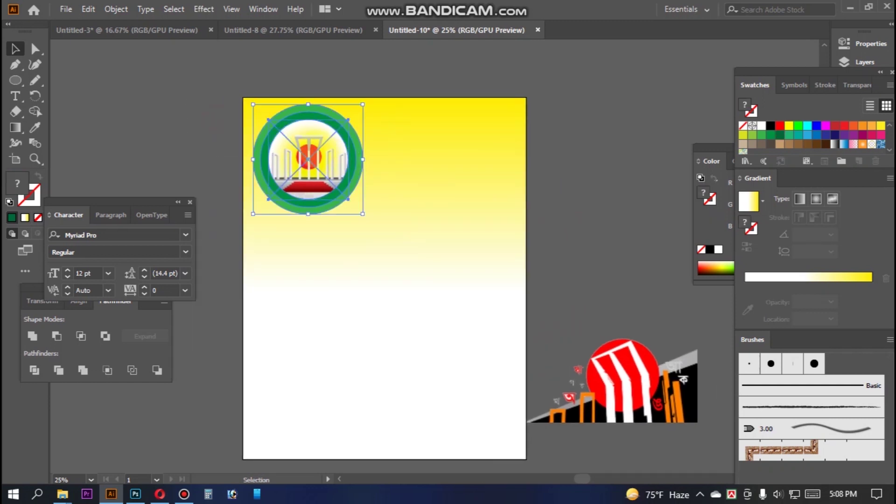
{"action": "left_click", "coordinate": [594, 134]}
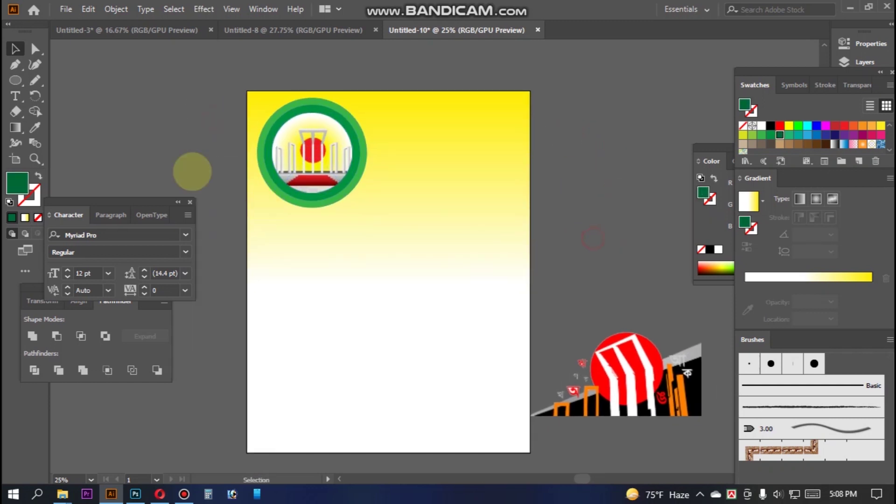
{"action": "left_click_drag", "start_coordinate": [215, 79], "coordinate": [383, 228]}
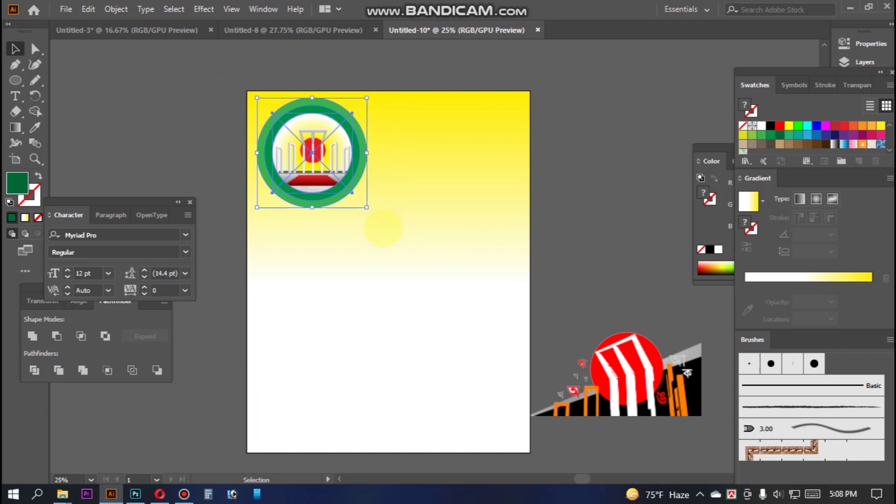
{"action": "key", "text": "a"}
{"action": "key", "text": "ctrl+g"}
{"action": "left_click", "coordinate": [571, 180]}
{"action": "left_click_drag", "start_coordinate": [371, 212], "coordinate": [222, 93]}
{"action": "left_click", "coordinate": [463, 210]}
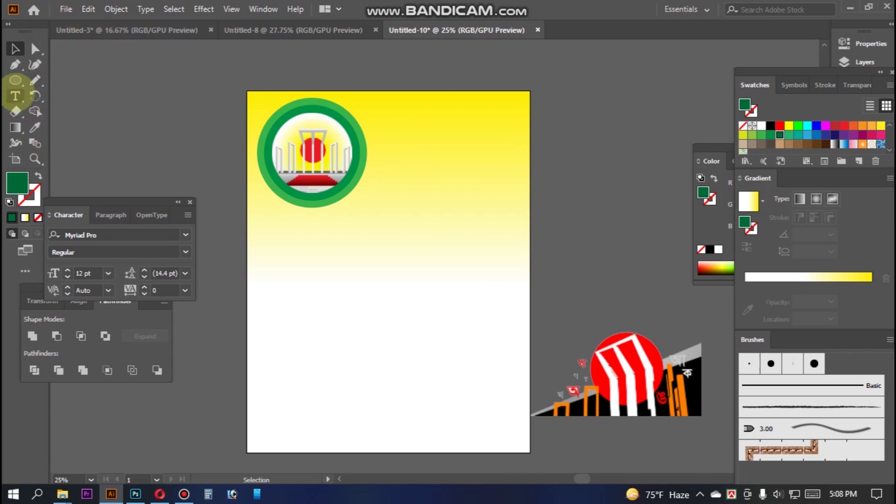
- Add a placeholder text line to the right of the round emblem and enlarge it to about 112.76 pt
{"action": "left_click", "coordinate": [15, 96]}
{"action": "left_click", "coordinate": [413, 163]}
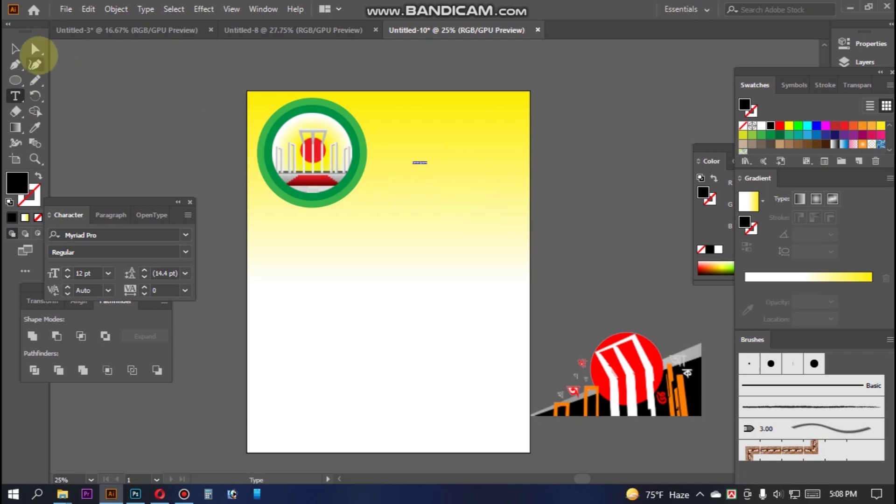
{"action": "left_click", "coordinate": [16, 48]}
{"action": "left_click_drag", "start_coordinate": [427, 169], "coordinate": [507, 198]}
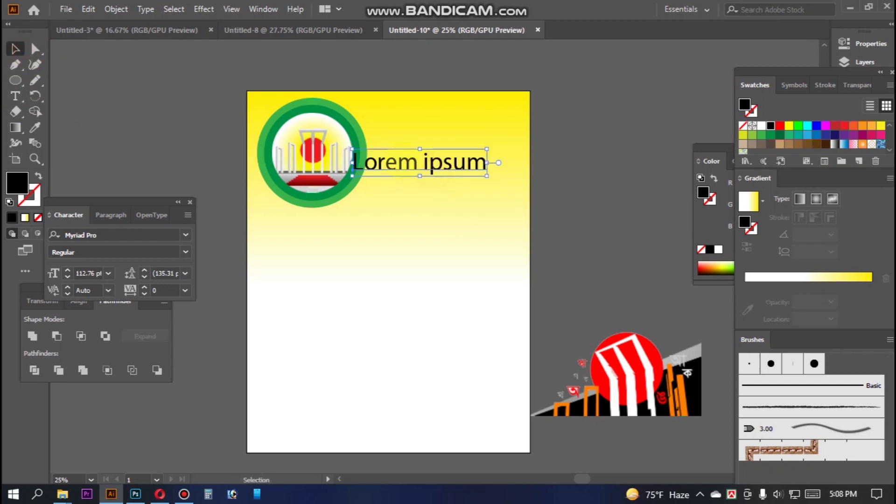
- Change the placeholder text's font to SutonnyMJ and replace its wording with 21
{"action": "double_click", "coordinate": [402, 163]}
{"action": "key", "text": "ctrl+a"}
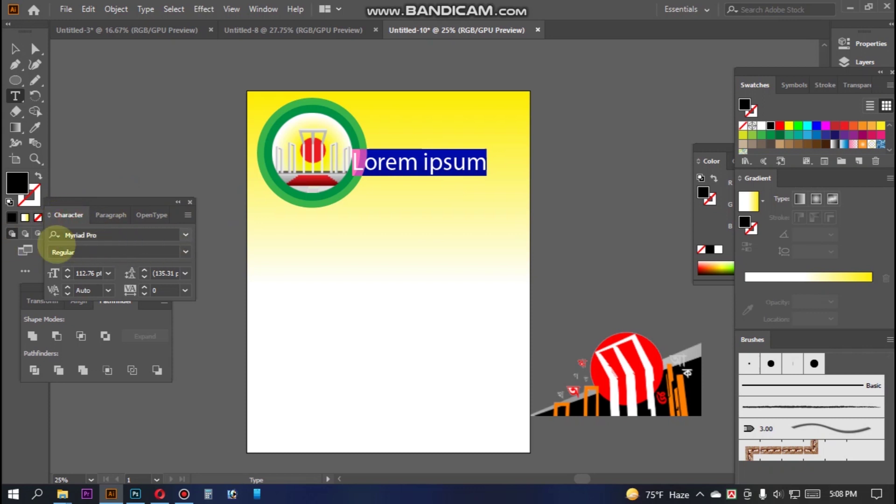
{"action": "left_click", "coordinate": [110, 235]}
{"action": "left_click", "coordinate": [186, 235]}
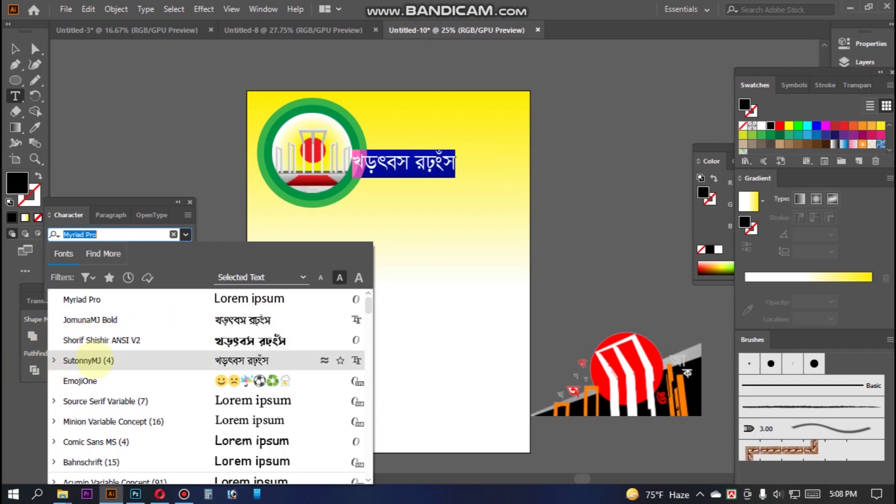
{"action": "left_click", "coordinate": [93, 361]}
{"action": "key", "text": "Escape"}
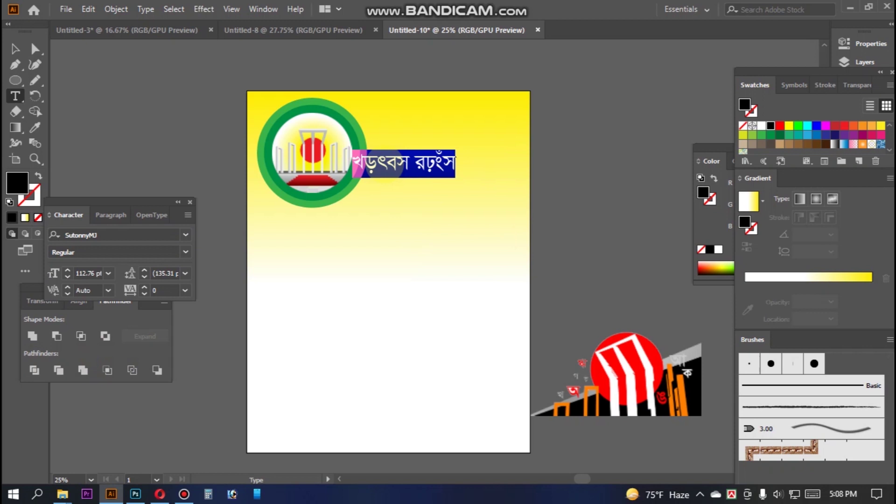
{"action": "type", "text": "21"}
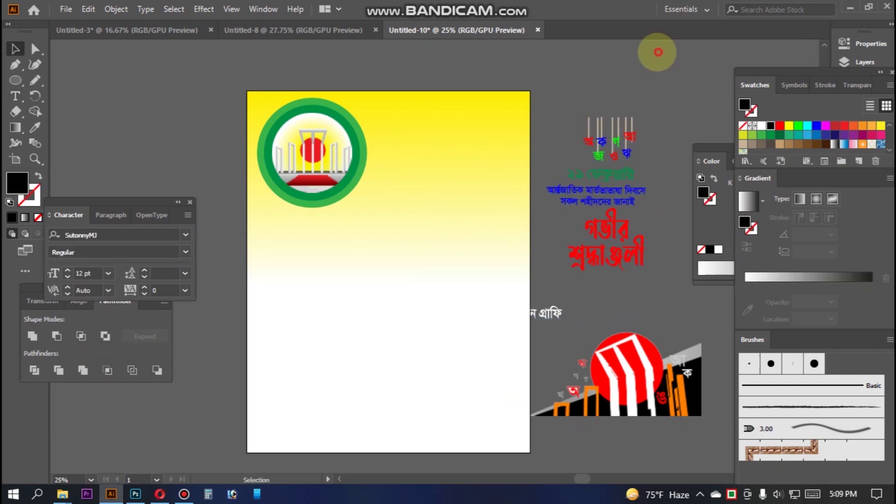
- Separate the vertical lines from the colored Bengali letters and move the letters to the artboard's upper-right area
{"action": "left_click", "coordinate": [620, 124]}
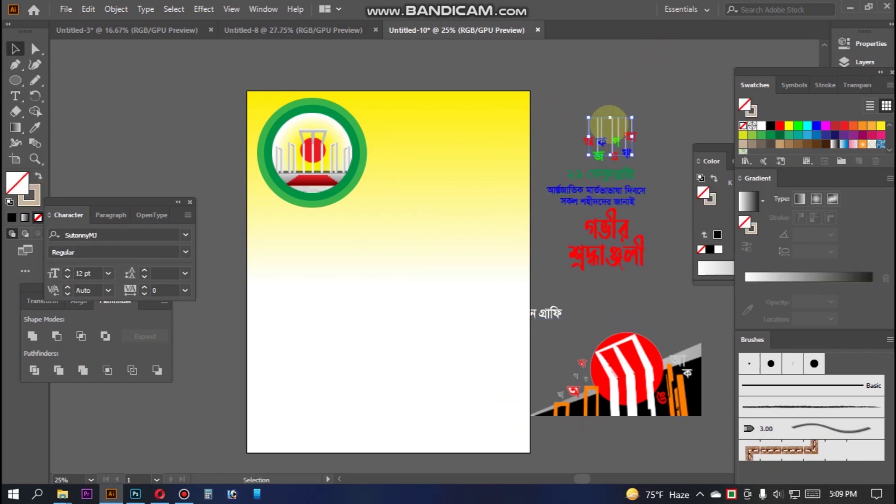
{"action": "left_click_drag", "start_coordinate": [597, 126], "coordinate": [647, 81]}
{"action": "left_click", "coordinate": [546, 135]}
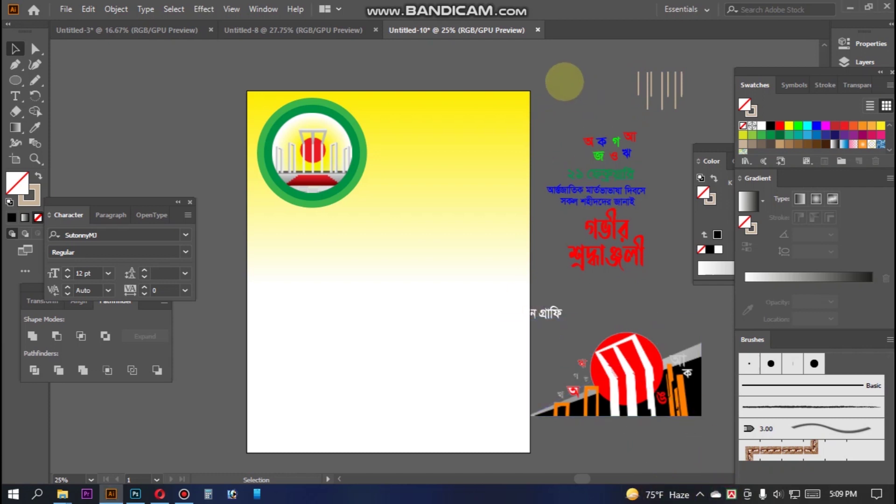
{"action": "left_click_drag", "start_coordinate": [563, 105], "coordinate": [452, 131]}
{"action": "left_click", "coordinate": [574, 76]}
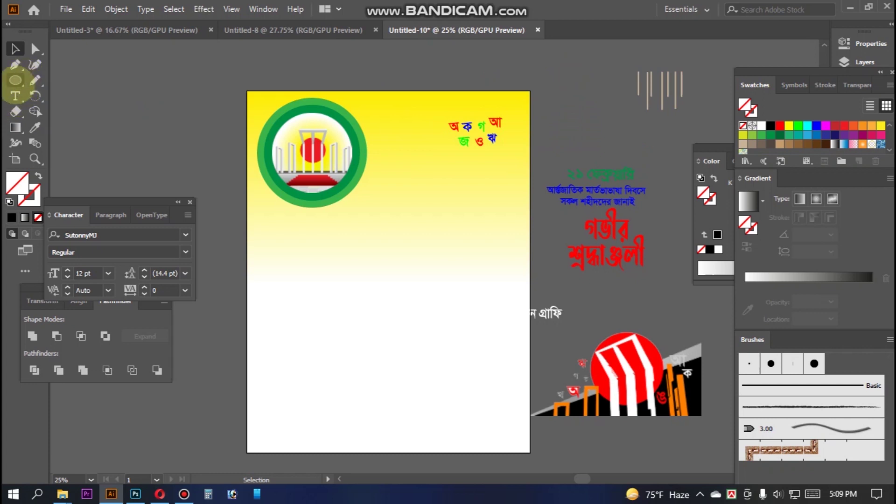
- Try to draw a short vertical line to the right of the colored letters with the Line Segment tool
{"action": "left_click", "coordinate": [16, 80]}
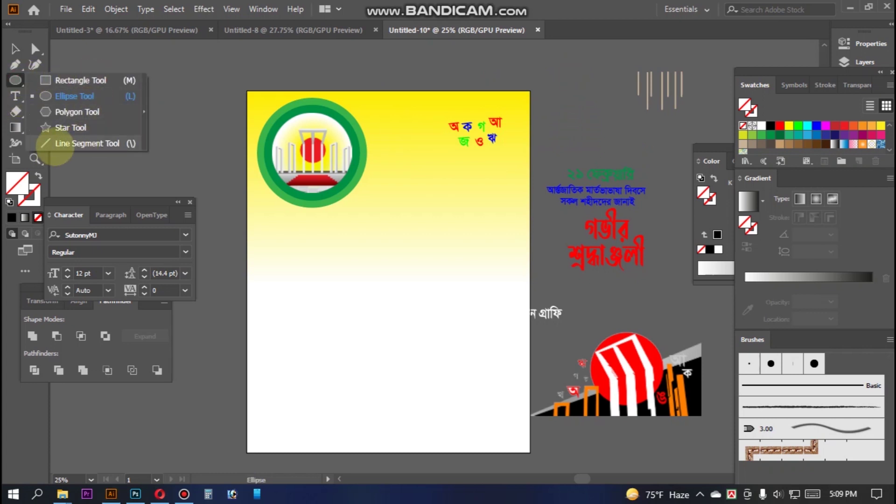
{"action": "left_click", "coordinate": [68, 143]}
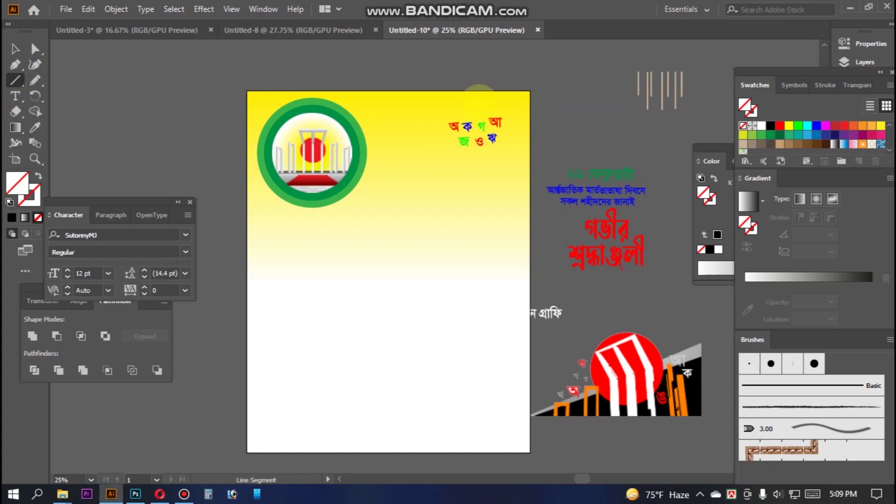
{"action": "left_click_drag", "start_coordinate": [511, 95], "coordinate": [512, 135]}
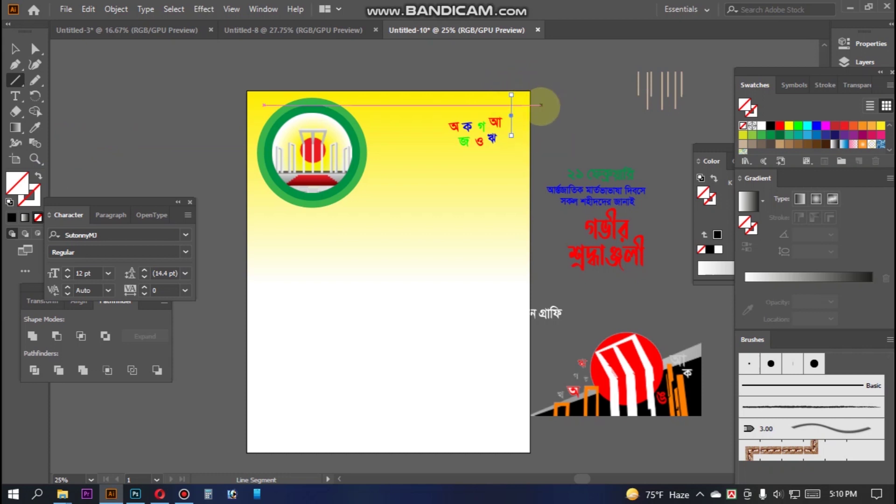
{"action": "key", "text": "v"}
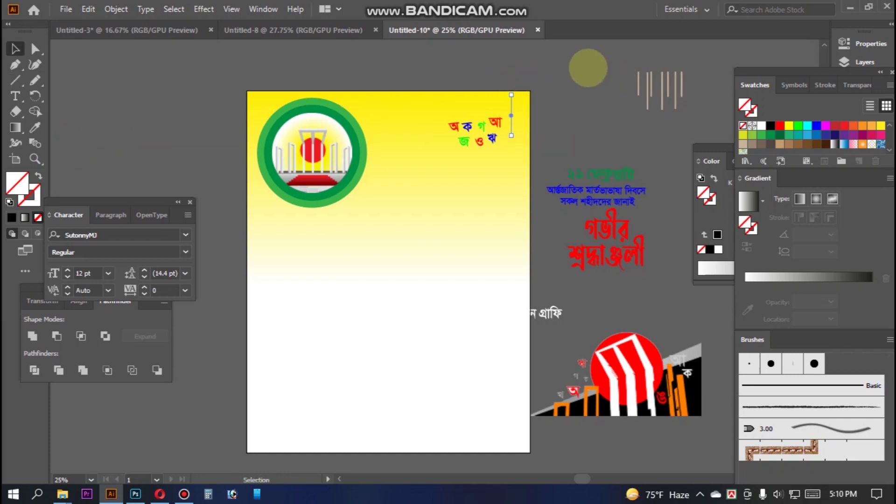
{"action": "left_click", "coordinate": [508, 79]}
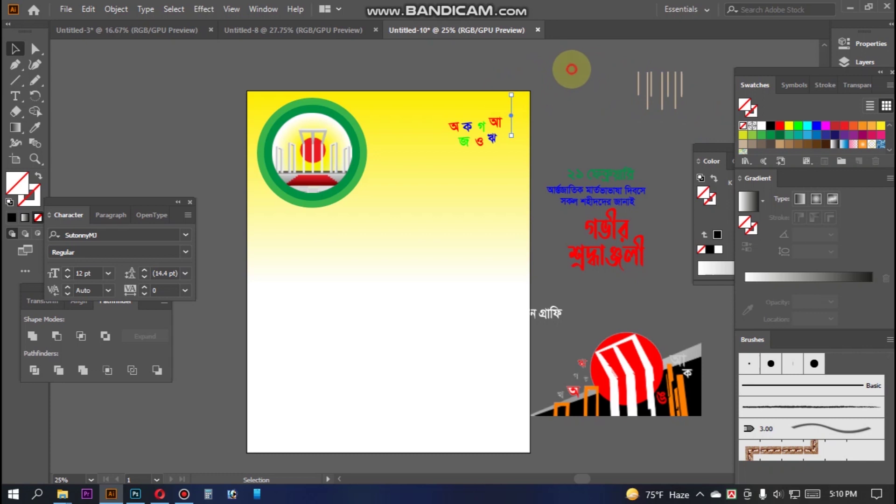
- Move the prepared vertical lines above the colored letters so they hang from the artboard's top edge
{"action": "left_click_drag", "start_coordinate": [511, 103], "coordinate": [476, 109]}
{"action": "left_click", "coordinate": [577, 54]}
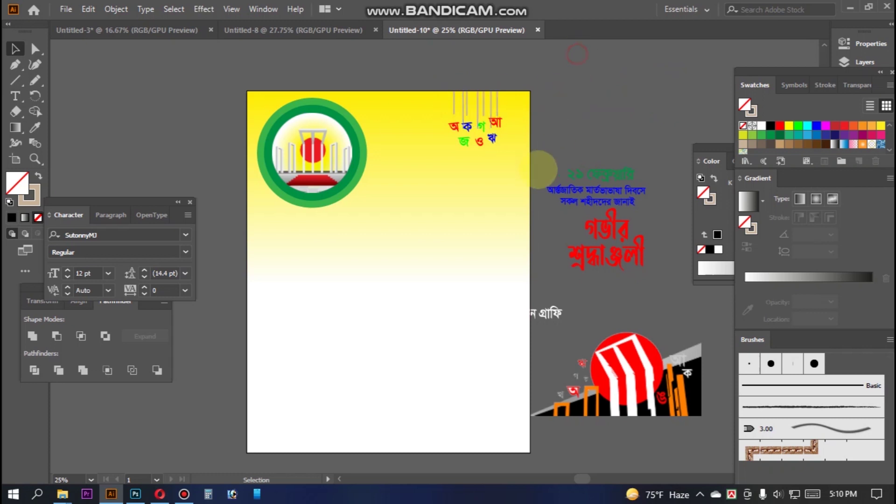
{"action": "left_click", "coordinate": [482, 145]}
{"action": "left_click", "coordinate": [584, 100]}
{"action": "left_click_drag", "start_coordinate": [442, 80], "coordinate": [562, 102]}
{"action": "left_click", "coordinate": [562, 101]}
- Select all the colored Bengali letters and nudge them up closer to the ends of the hanging lines
{"action": "left_click_drag", "start_coordinate": [464, 139], "coordinate": [503, 166]}
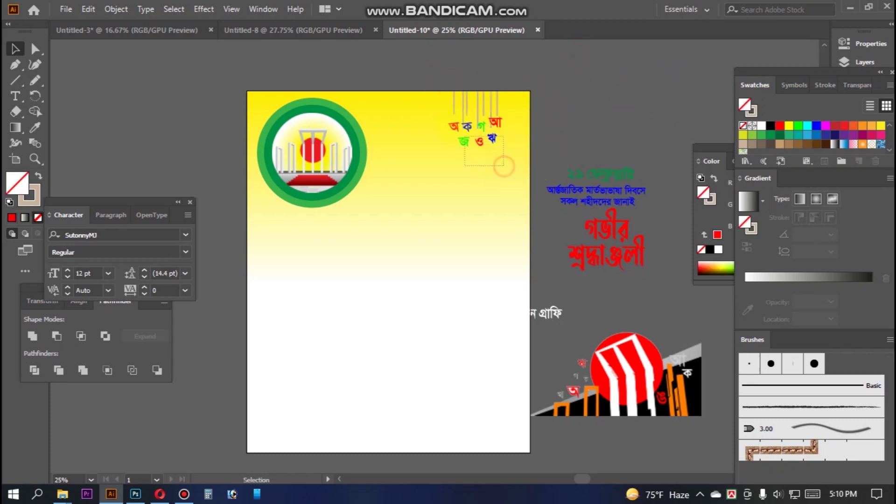
{"action": "key", "text": "Up"}
{"action": "key", "text": "Up"}
{"action": "key", "text": "Up"}
{"action": "key", "text": "Up"}
{"action": "key", "text": "Up"}
{"action": "key", "text": "Up"}
{"action": "key", "text": "Up"}
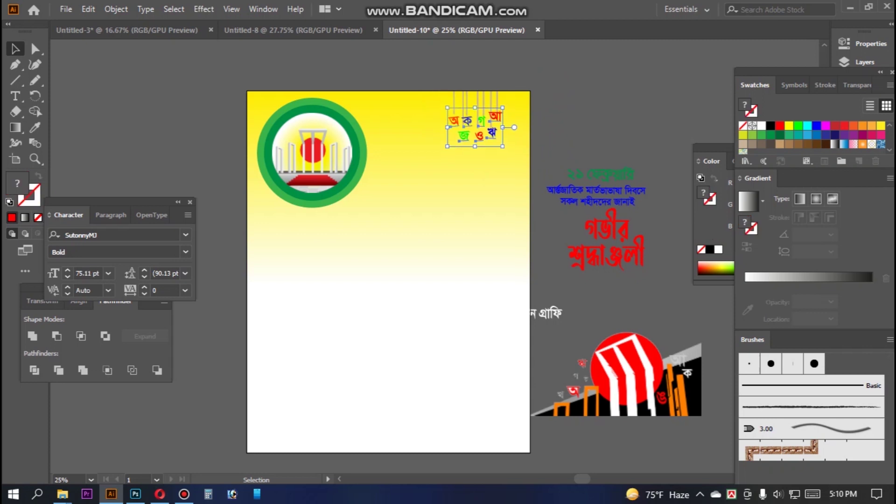
- Nudge the colored Bengali letters slightly further up toward the ends of the hanging lines
{"action": "key", "text": "Up"}
{"action": "key", "text": "Up"}
{"action": "left_click", "coordinate": [588, 106]}
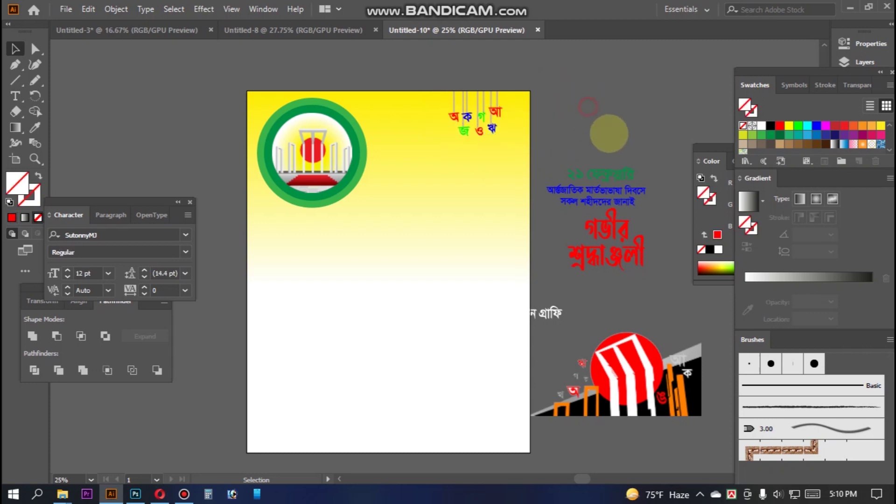
- Move the green "২১ ফেব্রুয়ারি" title and the blue lines under it onto the artboard below the hanging letters, and enlarge them
{"action": "left_click_drag", "start_coordinate": [620, 158], "coordinate": [605, 128]}
{"action": "left_click", "coordinate": [557, 95]}
{"action": "left_click", "coordinate": [583, 154]}
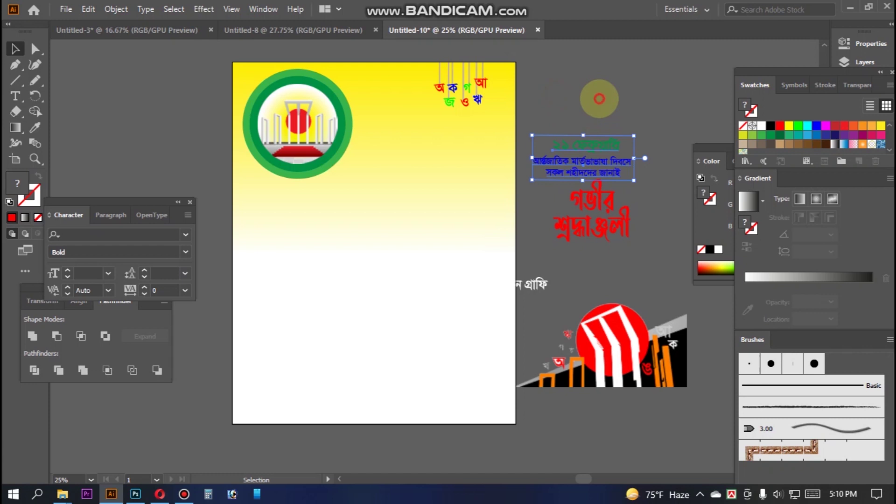
{"action": "left_click", "coordinate": [591, 158]}
{"action": "left_click_drag", "start_coordinate": [591, 158], "coordinate": [457, 173]}
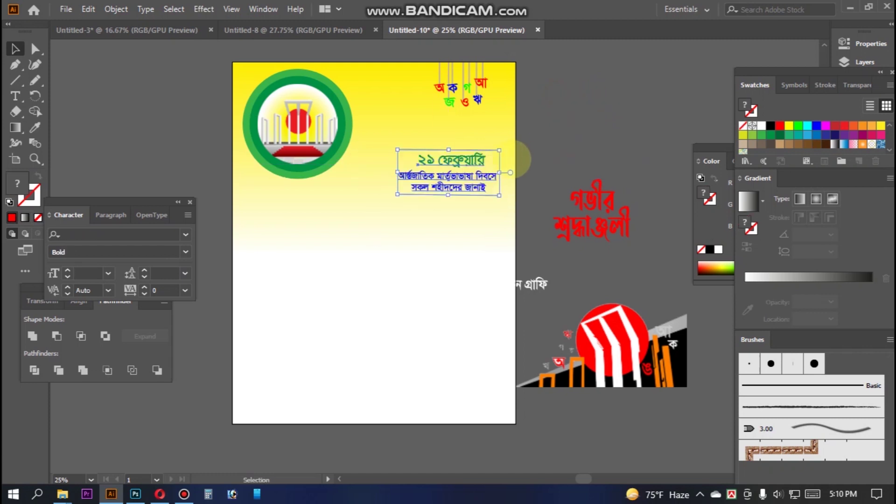
{"action": "left_click_drag", "start_coordinate": [499, 150], "coordinate": [514, 117]}
{"action": "left_click", "coordinate": [470, 147]}
{"action": "left_click", "coordinate": [572, 126]}
- Move the red "গভীর শ্রদ্ধাঞ্জলী" text below the blue lines and enlarge it to 244.9 pt
{"action": "left_click_drag", "start_coordinate": [617, 236], "coordinate": [447, 272]}
{"action": "left_click_drag", "start_coordinate": [461, 215], "coordinate": [457, 247]}
{"action": "left_click_drag", "start_coordinate": [428, 205], "coordinate": [427, 221]}
{"action": "left_click_drag", "start_coordinate": [441, 260], "coordinate": [438, 231]}
{"action": "left_click", "coordinate": [619, 206]}
- Check which font the red tribute text uses
{"action": "left_click", "coordinate": [420, 230]}
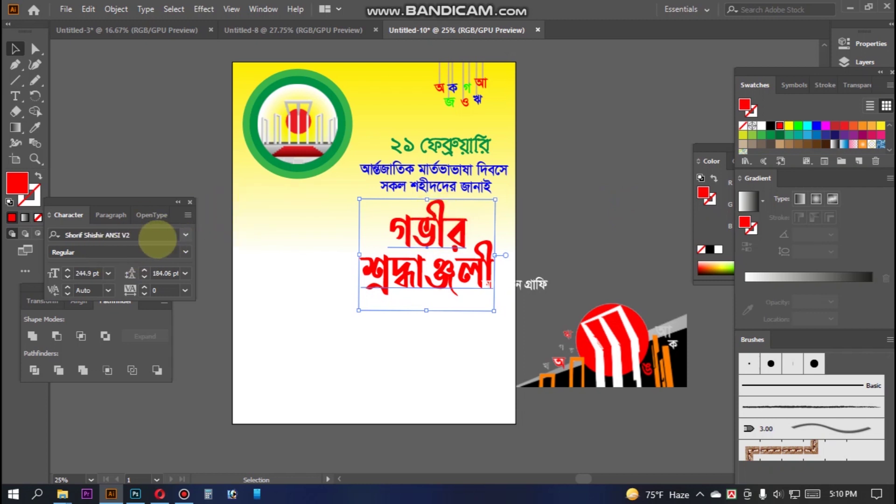
{"action": "left_click", "coordinate": [136, 235]}
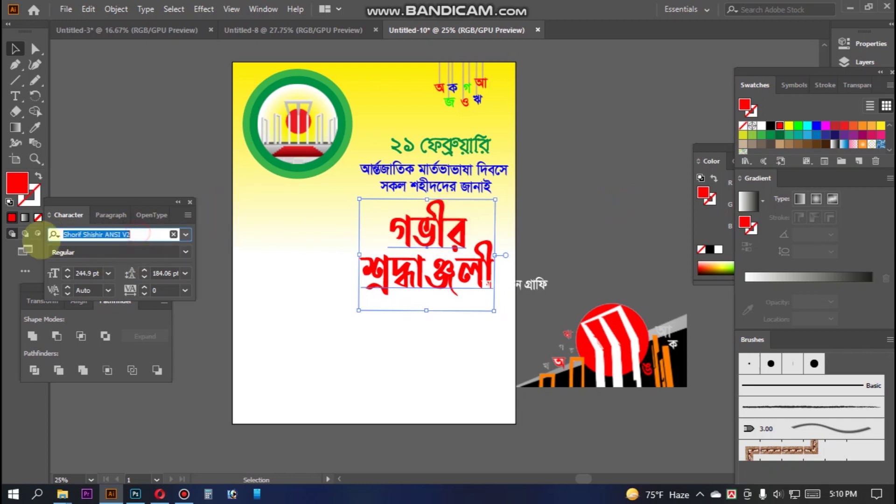
{"action": "key", "text": "BackSpace"}
{"action": "left_click", "coordinate": [19, 48]}
{"action": "left_click", "coordinate": [596, 202]}
- Move the white credit text further out onto the empty canvas beside the artboard
{"action": "left_click_drag", "start_coordinate": [543, 307], "coordinate": [609, 145]}
{"action": "left_click_drag", "start_coordinate": [540, 110], "coordinate": [528, 230]}
{"action": "left_click_drag", "start_coordinate": [565, 316], "coordinate": [526, 265]}
- Scale down the monument cutout with the red circle and move it near the artboard's lower-right corner
{"action": "left_click_drag", "start_coordinate": [625, 252], "coordinate": [606, 280]}
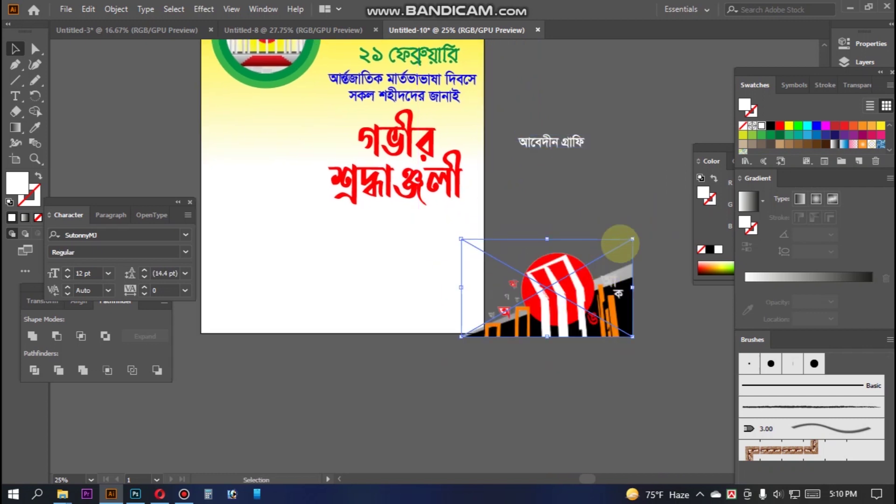
{"action": "left_click_drag", "start_coordinate": [633, 240], "coordinate": [606, 255]}
{"action": "left_click_drag", "start_coordinate": [588, 289], "coordinate": [410, 295]}
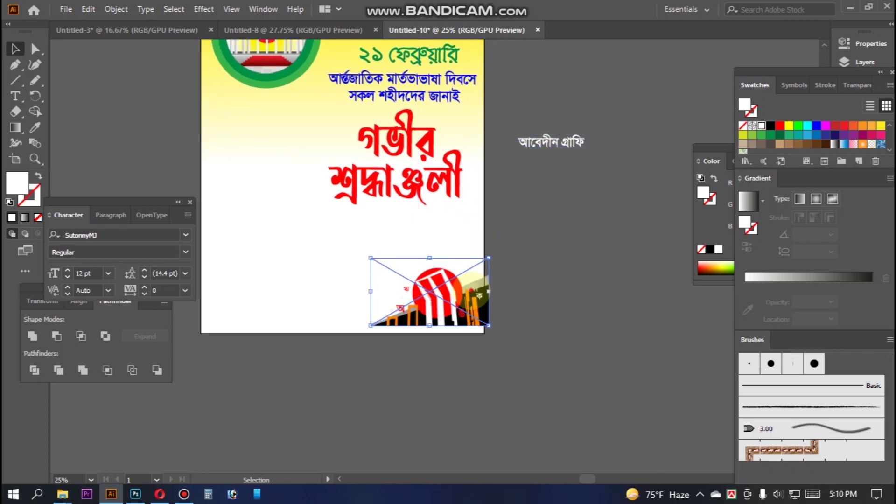
{"action": "left_click_drag", "start_coordinate": [480, 255], "coordinate": [479, 256]}
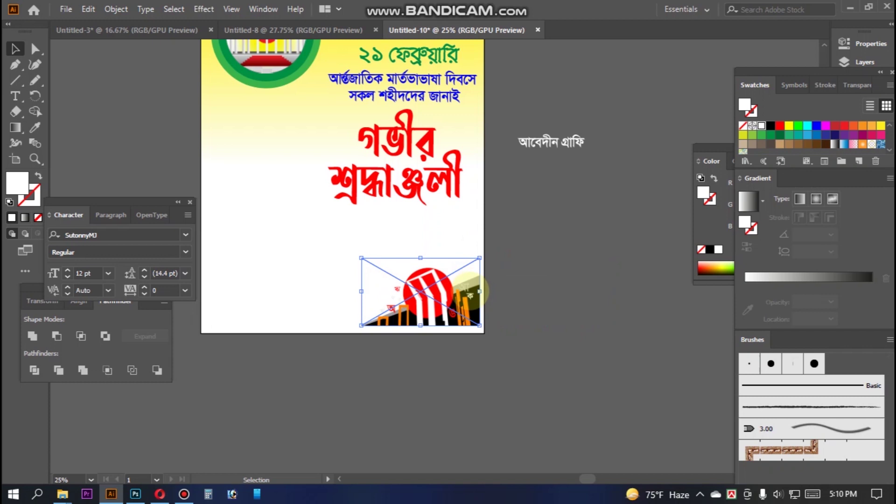
{"action": "left_click_drag", "start_coordinate": [359, 258], "coordinate": [350, 245]}
- Nudge the monument cutout down and right until it sits flush in the artboard's lower-right corner
{"action": "key", "text": "Down"}
{"action": "key", "text": "Down"}
{"action": "key", "text": "Down"}
{"action": "key", "text": "Down"}
{"action": "key", "text": "Down"}
{"action": "key", "text": "Down"}
{"action": "key", "text": "Down"}
{"action": "key", "text": "Down"}
{"action": "key", "text": "Down"}
{"action": "key", "text": "Down"}
{"action": "key", "text": "Down"}
{"action": "key", "text": "Down"}
{"action": "key", "text": "Down"}
{"action": "key", "text": "Down"}
{"action": "key", "text": "Down"}
{"action": "key", "text": "Down"}
{"action": "key", "text": "Down"}
{"action": "key", "text": "Down"}
{"action": "key", "text": "Down"}
{"action": "key", "text": "Down"}
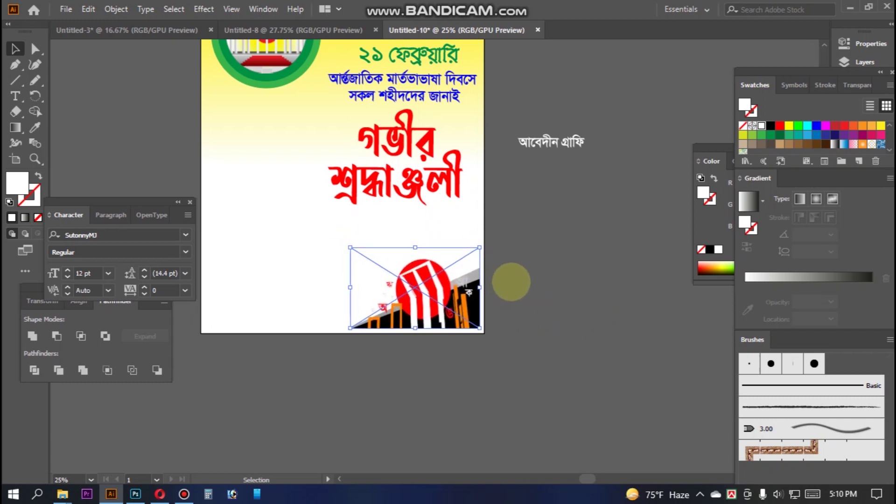
{"action": "key", "text": "Right"}
{"action": "key", "text": "Right"}
{"action": "key", "text": "Right"}
{"action": "key", "text": "Right"}
{"action": "key", "text": "Right"}
{"action": "key", "text": "Right"}
{"action": "key", "text": "Right"}
{"action": "key", "text": "Right"}
{"action": "key", "text": "Right"}
{"action": "key", "text": "Right"}
{"action": "key", "text": "Right"}
{"action": "key", "text": "Right"}
{"action": "key", "text": "Right"}
{"action": "key", "text": "Right"}
{"action": "key", "text": "Right"}
{"action": "key", "text": "Right"}
{"action": "key", "text": "Right"}
{"action": "key", "text": "Right"}
{"action": "key", "text": "Right"}
{"action": "key", "text": "Right"}
{"action": "key", "text": "Right"}
{"action": "key", "text": "Right"}
{"action": "key", "text": "Right"}
{"action": "key", "text": "Right"}
{"action": "key", "text": "Right"}
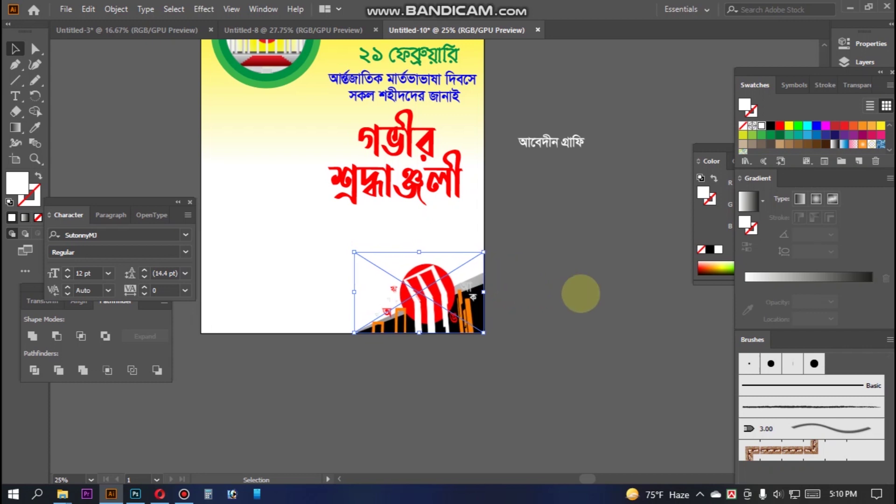
{"action": "scroll", "coordinate": [564, 266], "scroll_direction": "up", "scroll_amount": 3}
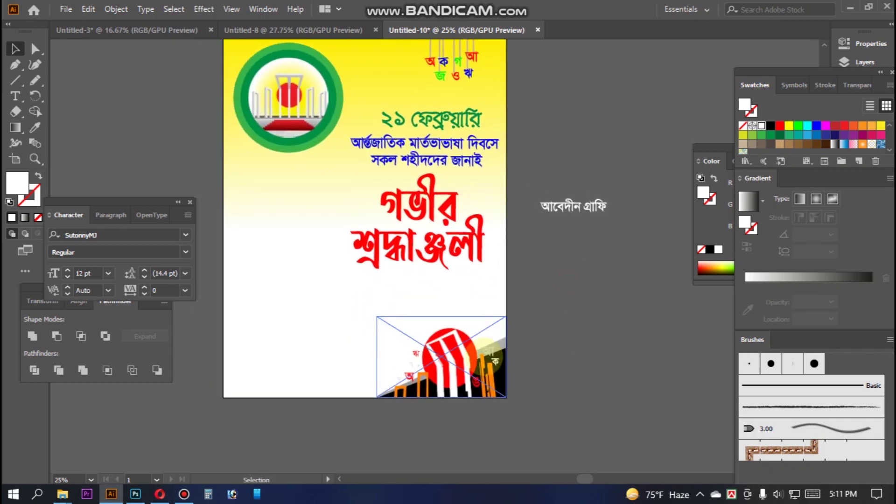
{"action": "left_click", "coordinate": [633, 318]}
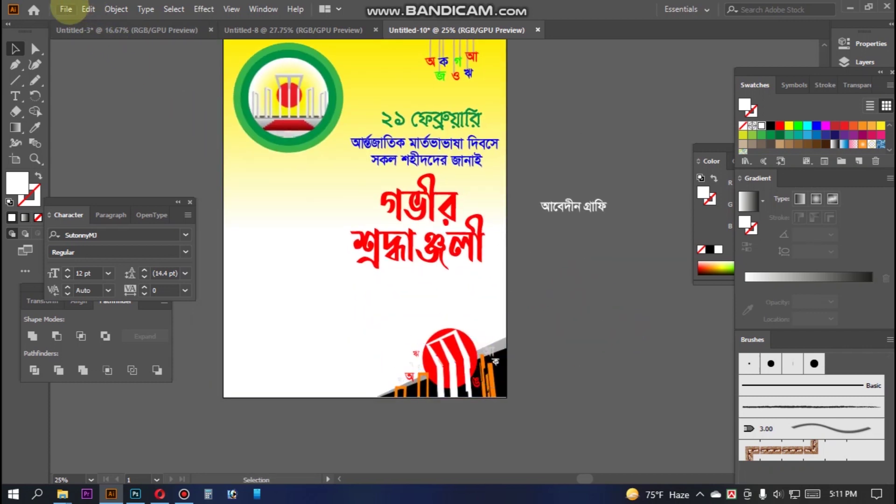
- Place the linked image 1651775-indian-girl-png-download-image-girl-png-956_1179_preview from the Desktop into the poster
{"action": "left_click", "coordinate": [65, 9]}
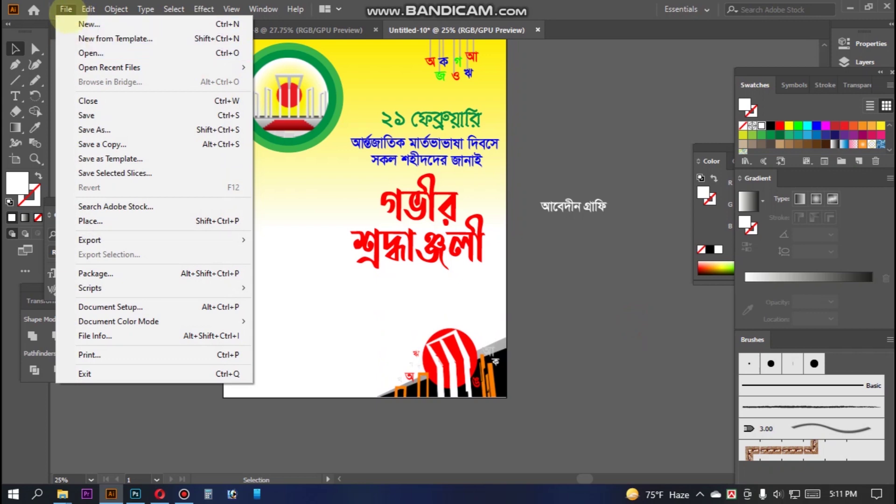
{"action": "left_click", "coordinate": [99, 219]}
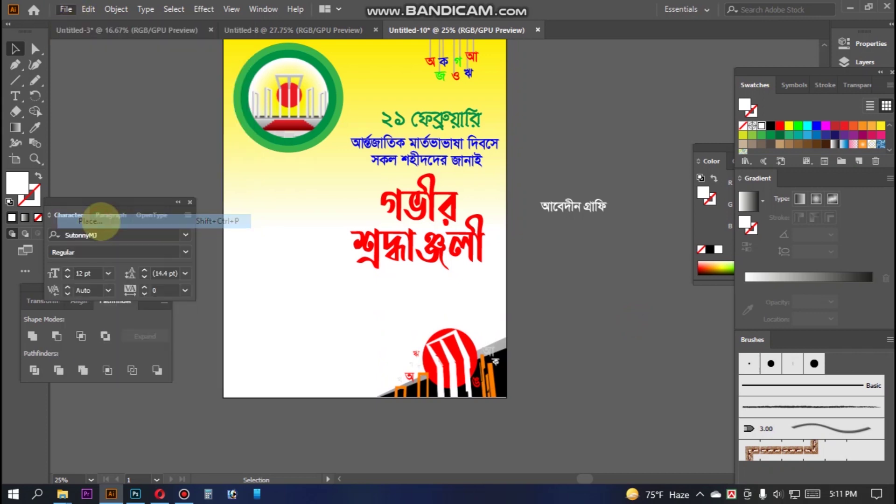
{"action": "scroll", "coordinate": [422, 208], "scroll_direction": "down", "scroll_amount": 1}
{"action": "left_click", "coordinate": [422, 196]}
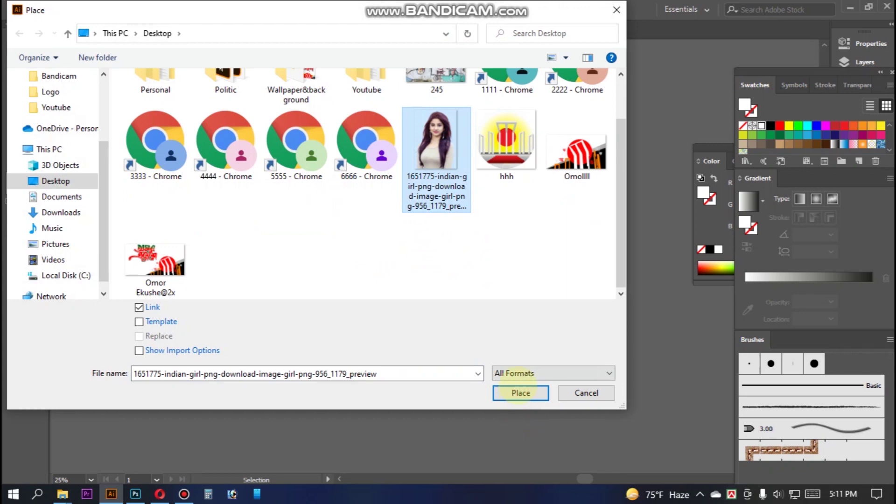
{"action": "left_click", "coordinate": [520, 393]}
{"action": "left_click", "coordinate": [300, 286]}
- Size the placed portrait at the artboard's lower left and mirror it horizontally using Transform Each with Reflect X
{"action": "left_click_drag", "start_coordinate": [320, 317], "coordinate": [352, 252]}
{"action": "left_click_drag", "start_coordinate": [399, 297], "coordinate": [302, 225]}
{"action": "left_click_drag", "start_coordinate": [302, 226], "coordinate": [336, 286]}
{"action": "key", "text": "ctrl+alt+shift+d"}
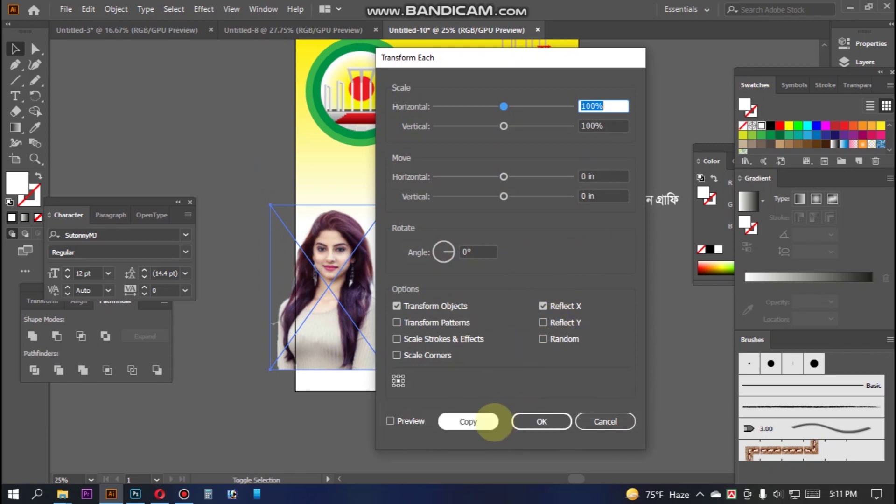
{"action": "left_click", "coordinate": [494, 422]}
{"action": "left_click_drag", "start_coordinate": [372, 300], "coordinate": [418, 264]}
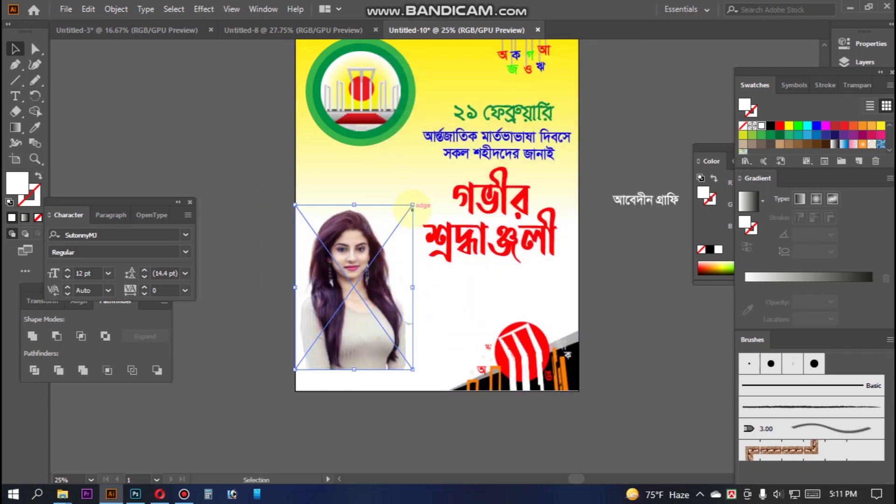
- Enlarge the mirrored portrait to reach just below the emblem and shift it slightly toward the artboard's left edge
{"action": "left_click_drag", "start_coordinate": [411, 204], "coordinate": [451, 149]}
{"action": "left_click", "coordinate": [395, 231]}
{"action": "left_click_drag", "start_coordinate": [394, 231], "coordinate": [388, 231]}
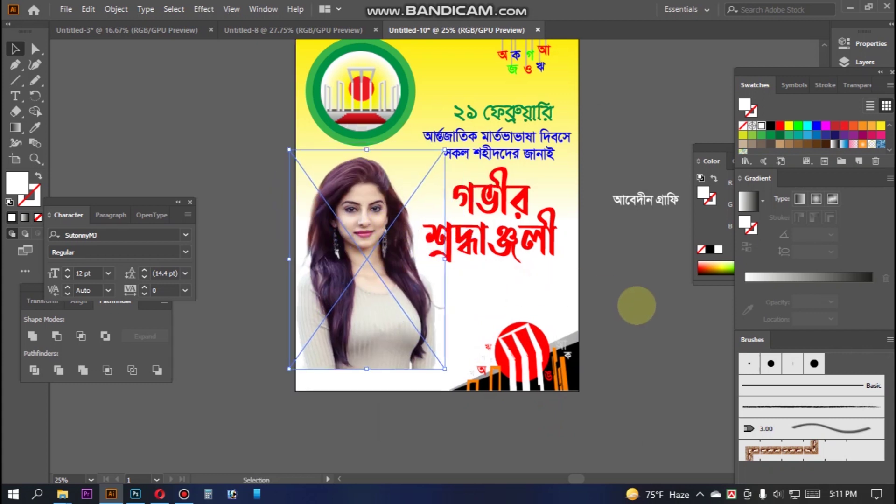
{"action": "left_click", "coordinate": [643, 300]}
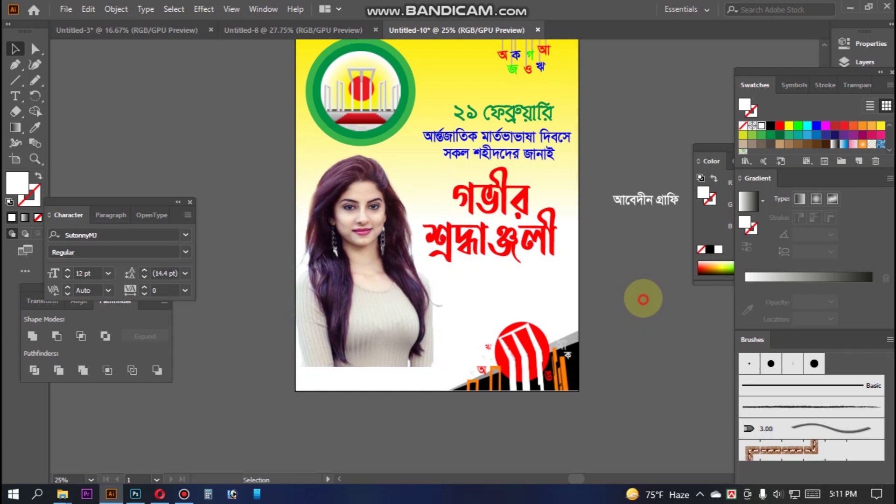
- Draw a closed shape with a wavy upper edge across the artboard's bottom, covering the portrait's lower end, with the Pen tool
{"action": "left_click_drag", "start_coordinate": [632, 316], "coordinate": [607, 270]}
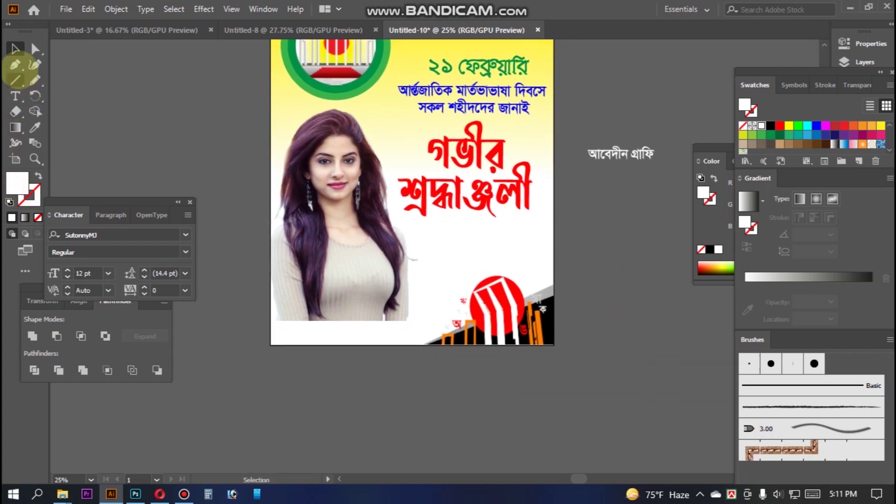
{"action": "left_click", "coordinate": [16, 65]}
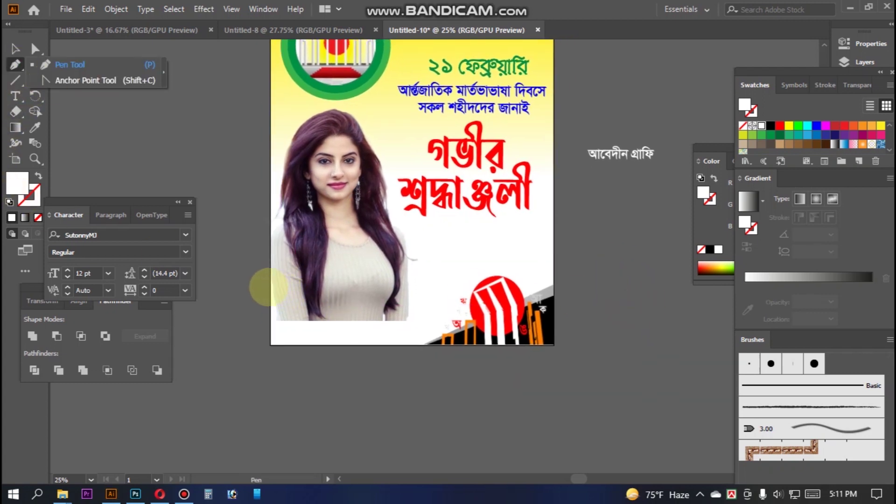
{"action": "left_click", "coordinate": [268, 287]}
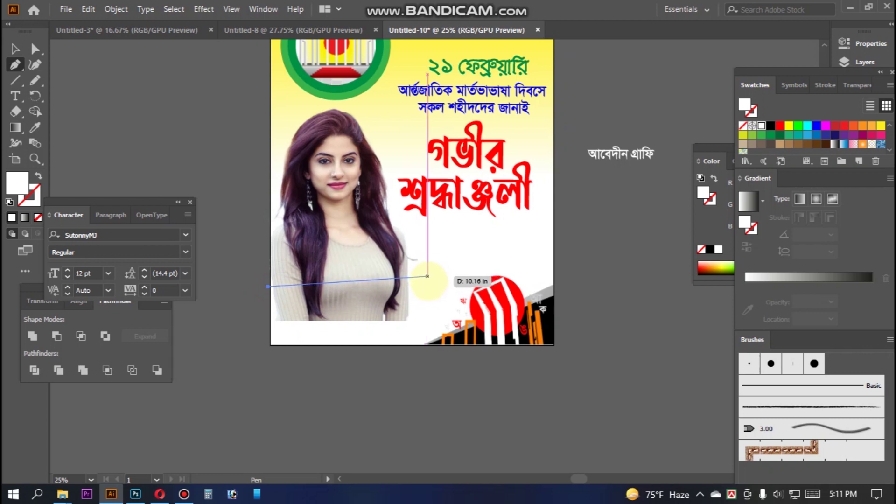
{"action": "mouse_move", "coordinate": [436, 280]}
{"action": "left_mouse_down"}
{"action": "mouse_move", "coordinate": [537, 232]}
{"action": "mouse_move", "coordinate": [434, 269]}
{"action": "mouse_move", "coordinate": [448, 273]}
{"action": "left_mouse_up"}
{"action": "left_click_drag", "start_coordinate": [554, 274], "coordinate": [568, 342]}
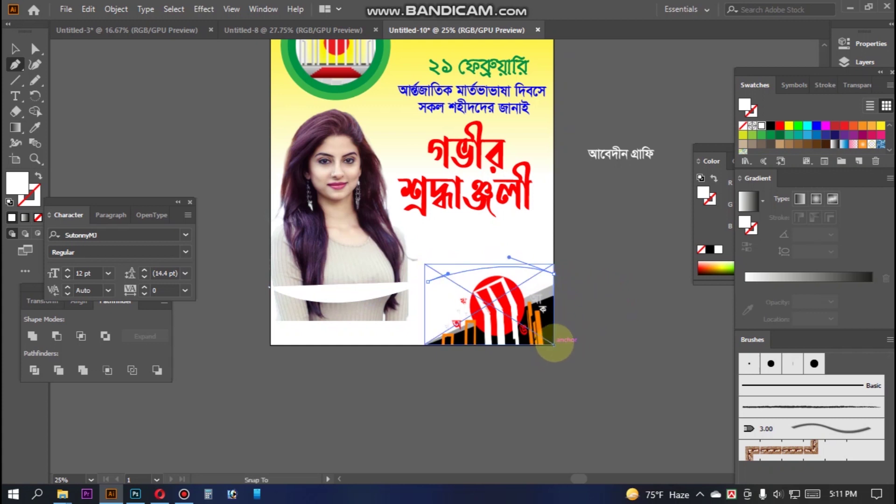
{"action": "left_click", "coordinate": [555, 345]}
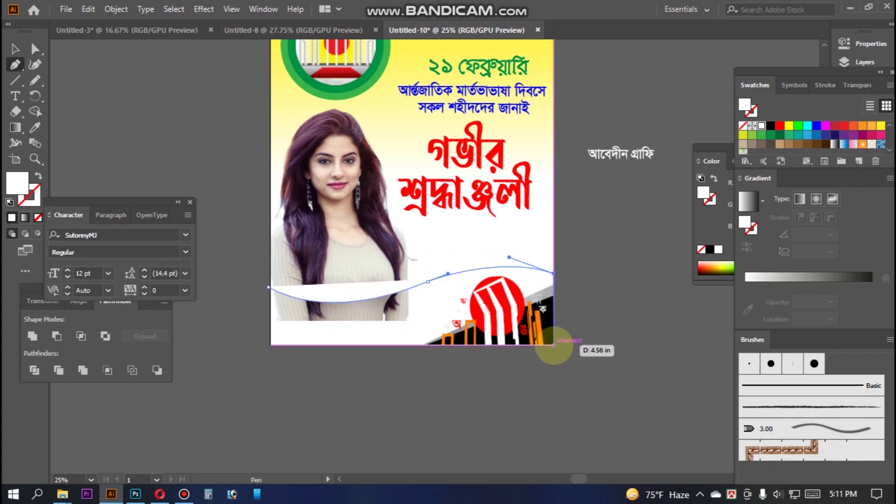
{"action": "left_click", "coordinate": [271, 346]}
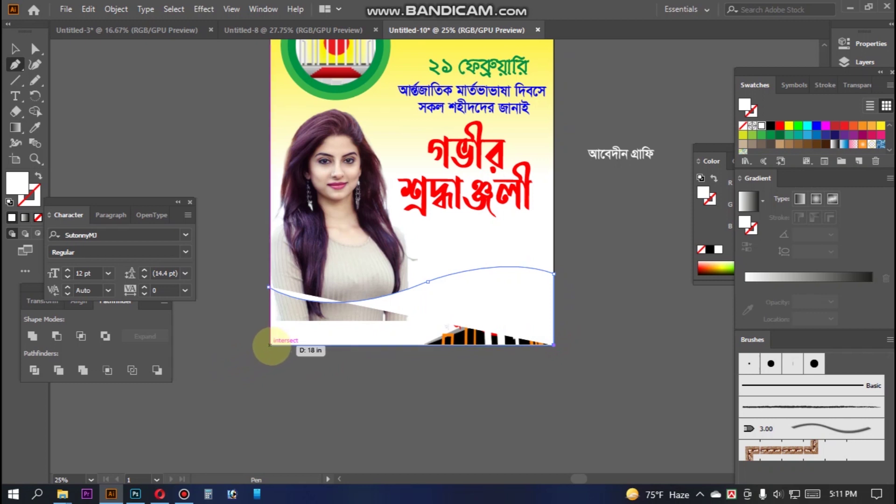
{"action": "left_click", "coordinate": [269, 287]}
{"action": "left_click", "coordinate": [268, 287]}
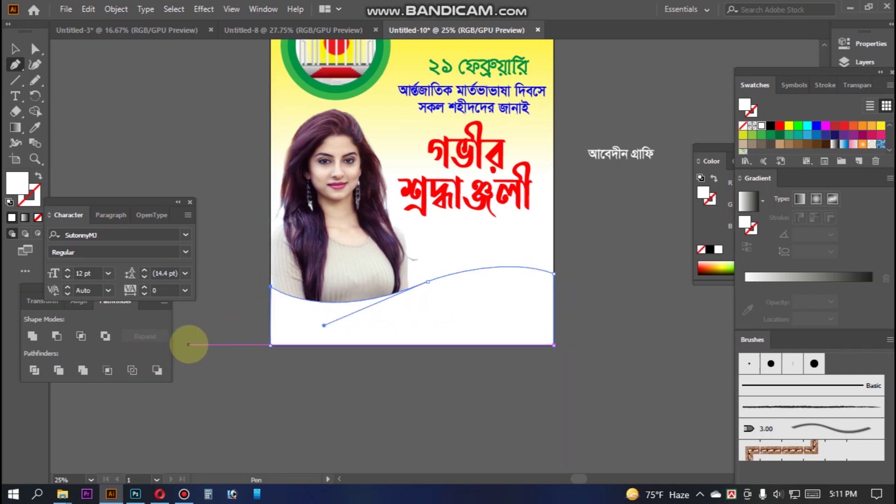
- Fill the wavy bottom shape with bright green
{"action": "left_click", "coordinate": [14, 48]}
{"action": "left_click", "coordinate": [468, 302]}
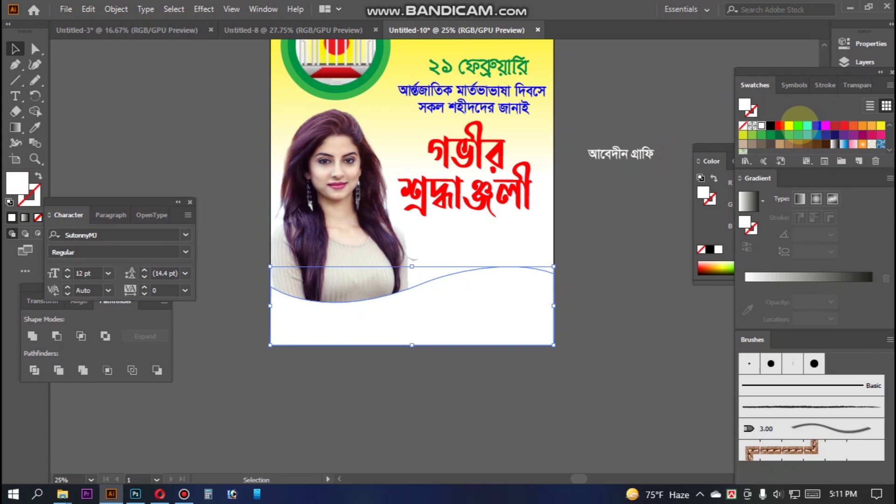
{"action": "left_click", "coordinate": [798, 126]}
- Move the white credit text from beside the artboard onto the lower-left part of the green wave
{"action": "left_click", "coordinate": [601, 155]}
{"action": "left_click_drag", "start_coordinate": [598, 84], "coordinate": [611, 110]}
{"action": "left_click_drag", "start_coordinate": [606, 191], "coordinate": [606, 148]}
{"action": "left_click_drag", "start_coordinate": [614, 171], "coordinate": [353, 327]}
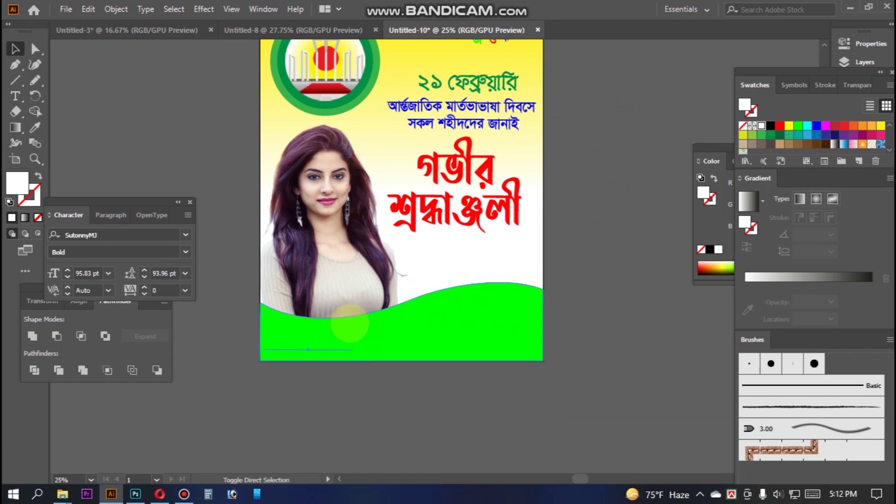
- Bring the white credit text in front of the green wave and enlarge it to 120.07 pt
{"action": "left_click", "coordinate": [371, 393]}
{"action": "left_click_drag", "start_coordinate": [350, 392], "coordinate": [389, 389]}
{"action": "left_click_drag", "start_coordinate": [376, 341], "coordinate": [380, 346]}
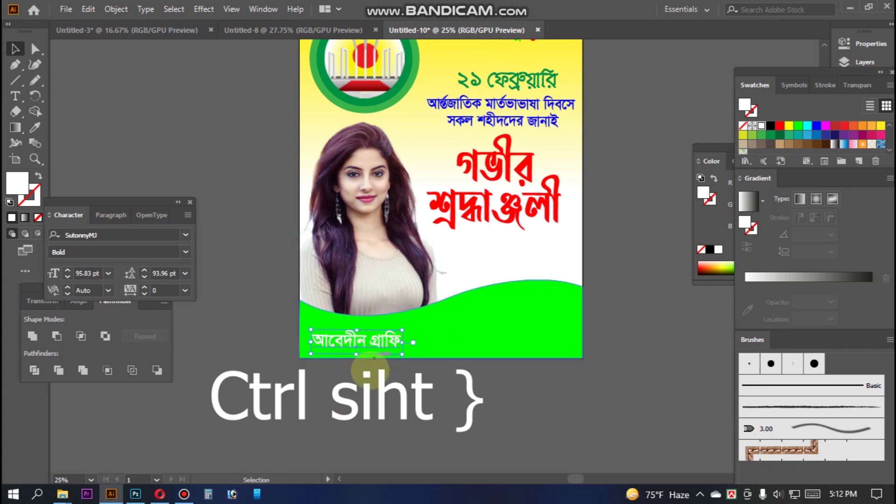
{"action": "left_click_drag", "start_coordinate": [388, 343], "coordinate": [418, 356]}
{"action": "left_click", "coordinate": [439, 402]}
- Try a red fill and a dark navy fill on the credit text
{"action": "left_click", "coordinate": [407, 346]}
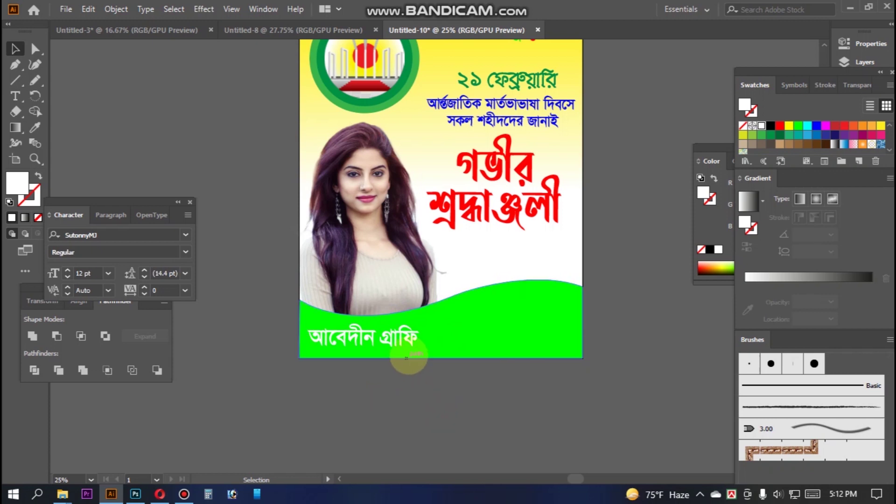
{"action": "left_click", "coordinate": [780, 125]}
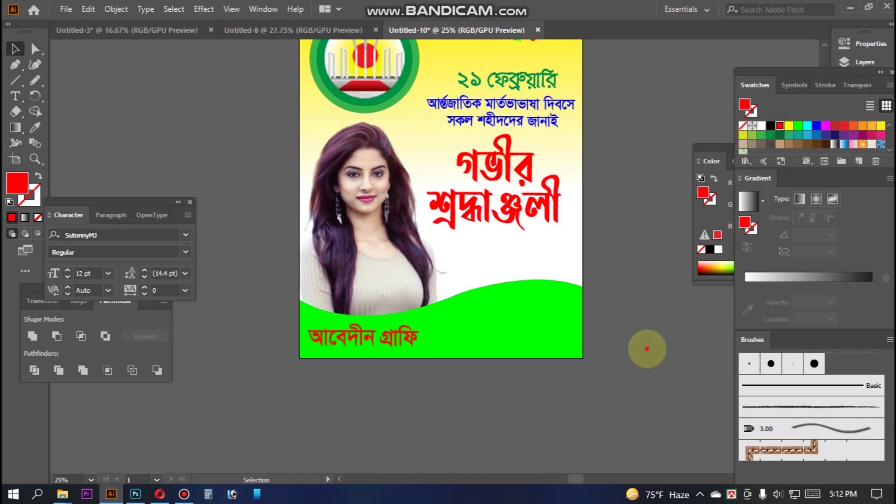
{"action": "scroll", "coordinate": [466, 362], "scroll_direction": "right", "scroll_amount": 2}
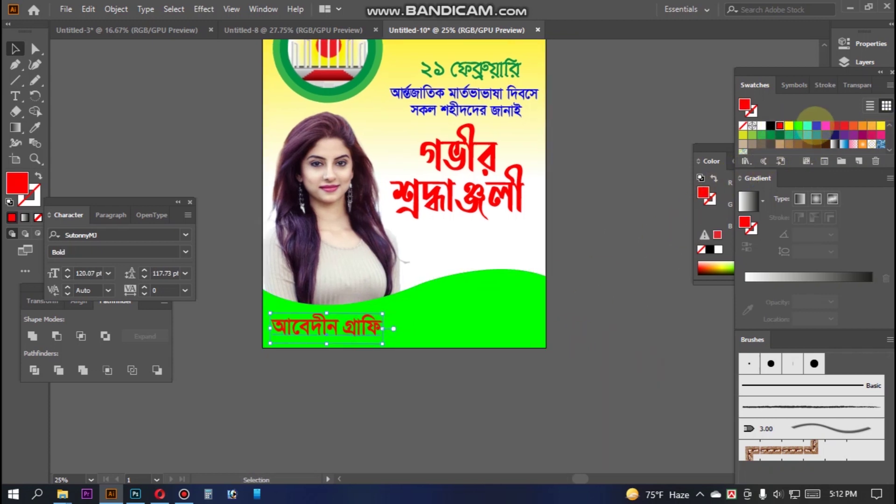
{"action": "left_click", "coordinate": [836, 135]}
{"action": "left_click", "coordinate": [670, 256]}
{"action": "scroll", "coordinate": [690, 349], "scroll_direction": "up", "scroll_amount": 3}
{"action": "scroll", "coordinate": [691, 348], "scroll_direction": "left", "scroll_amount": 1}
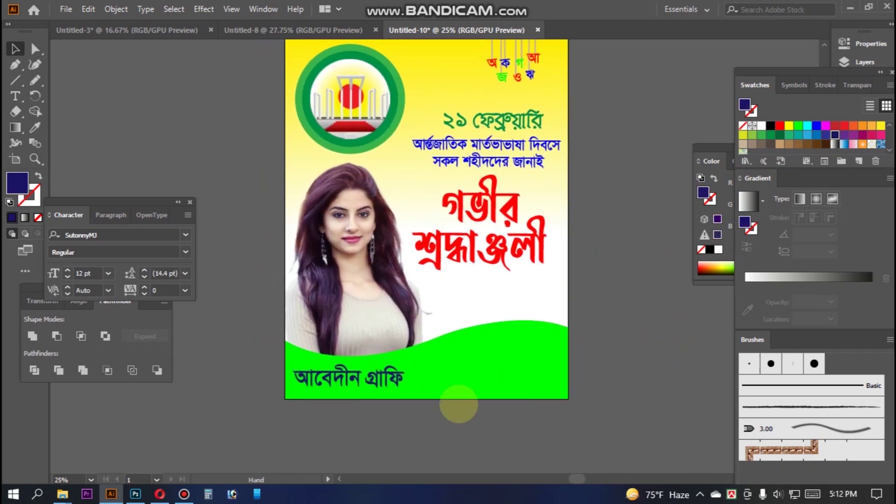
- Set the fill of the credit text on the green wave to black
{"action": "left_click", "coordinate": [350, 390]}
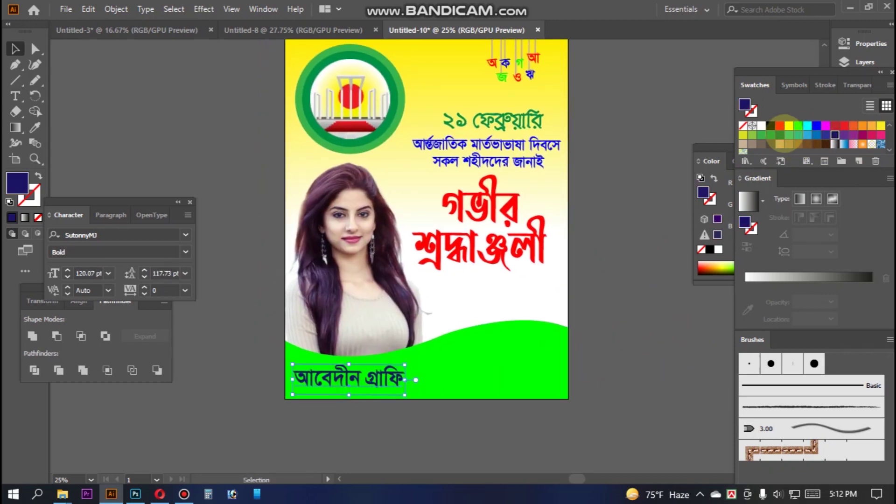
{"action": "left_click", "coordinate": [771, 126]}
{"action": "scroll", "coordinate": [634, 215], "scroll_direction": "down", "scroll_amount": 2}
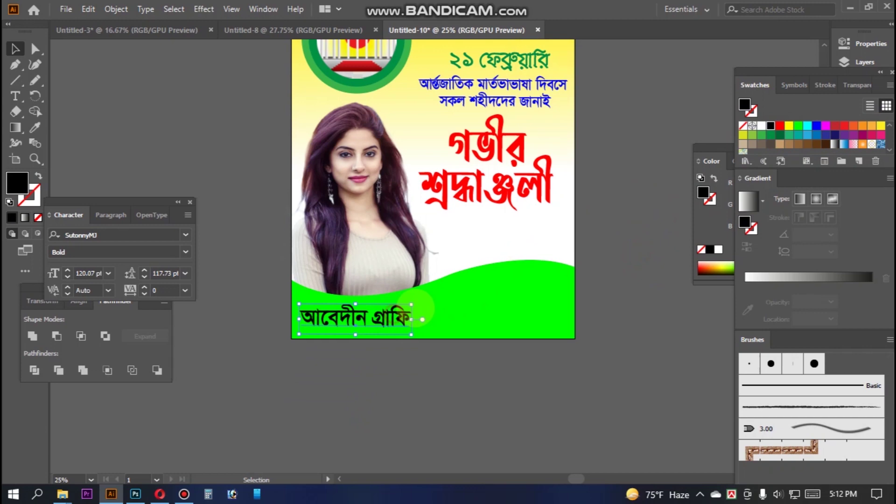
- Enlarge the black credit text on the green wave to 140.22 pt
{"action": "left_click_drag", "start_coordinate": [412, 304], "coordinate": [421, 299]}
{"action": "left_click", "coordinate": [605, 309]}
{"action": "left_click_drag", "start_coordinate": [576, 253], "coordinate": [597, 274]}
{"action": "mouse_move", "coordinate": [575, 397]}
{"action": "left_mouse_down"}
{"action": "mouse_move", "coordinate": [524, 328]}
{"action": "mouse_move", "coordinate": [570, 386]}
{"action": "left_mouse_up"}
{"action": "mouse_move", "coordinate": [633, 318]}
{"action": "left_mouse_down"}
{"action": "mouse_move", "coordinate": [629, 357]}
{"action": "mouse_move", "coordinate": [636, 324]}
{"action": "left_mouse_up"}
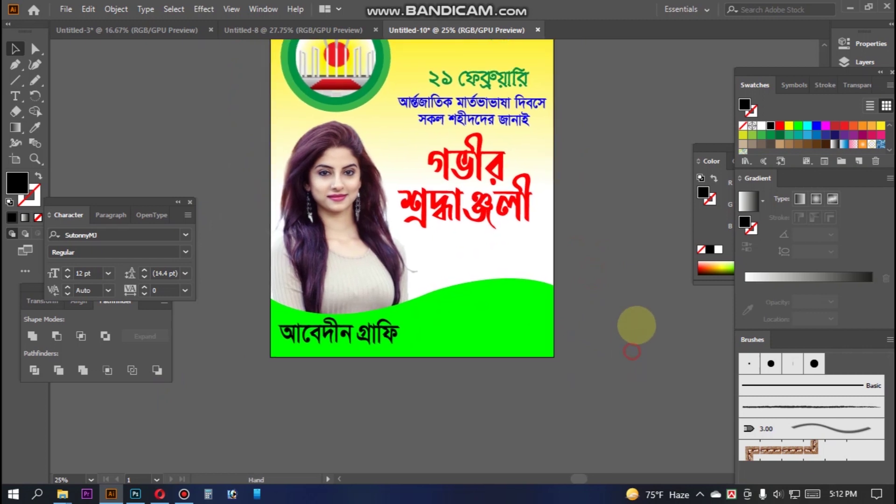
- Bring the hidden clipped monument illustration in front of the right end of the green wave
{"action": "left_click", "coordinate": [436, 304]}
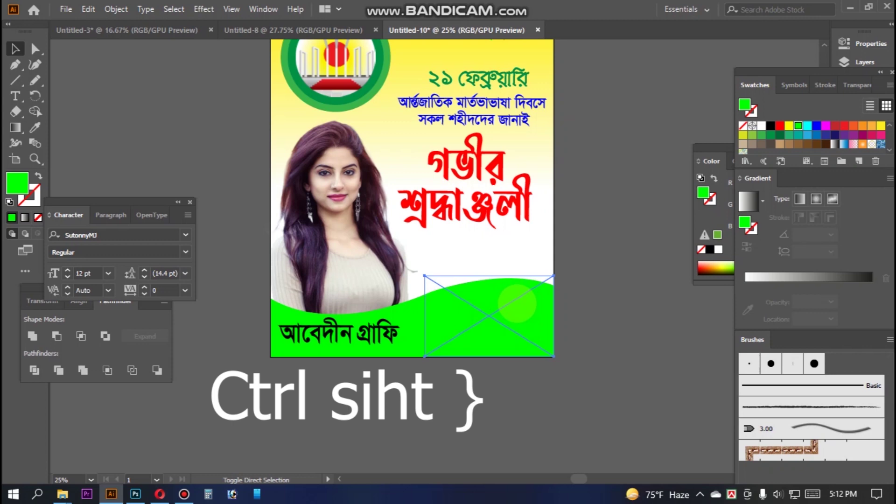
{"action": "key", "text": "ctrl+shift+bracketright"}
{"action": "left_click", "coordinate": [633, 297]}
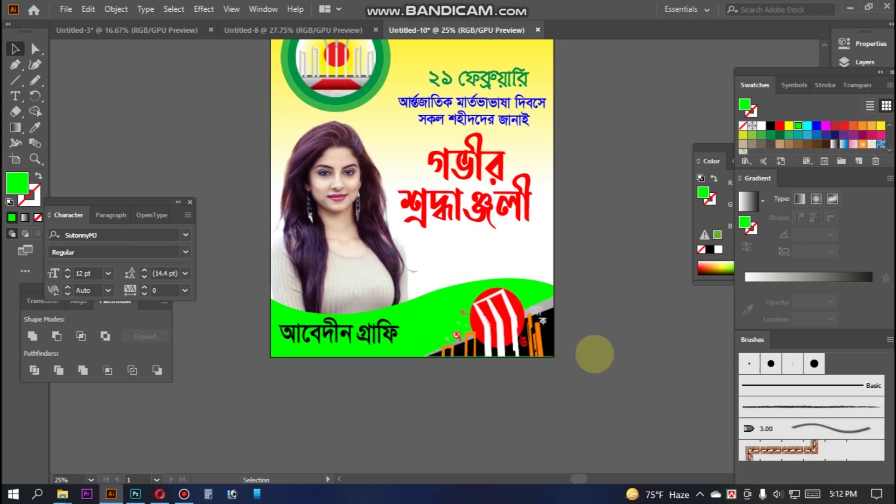
{"action": "left_click_drag", "start_coordinate": [588, 378], "coordinate": [604, 351]}
{"action": "left_click", "coordinate": [521, 297]}
{"action": "left_click_drag", "start_coordinate": [441, 246], "coordinate": [428, 240]}
- Scale the black credit text up further so it extends toward the monument illustration
{"action": "left_click", "coordinate": [412, 302]}
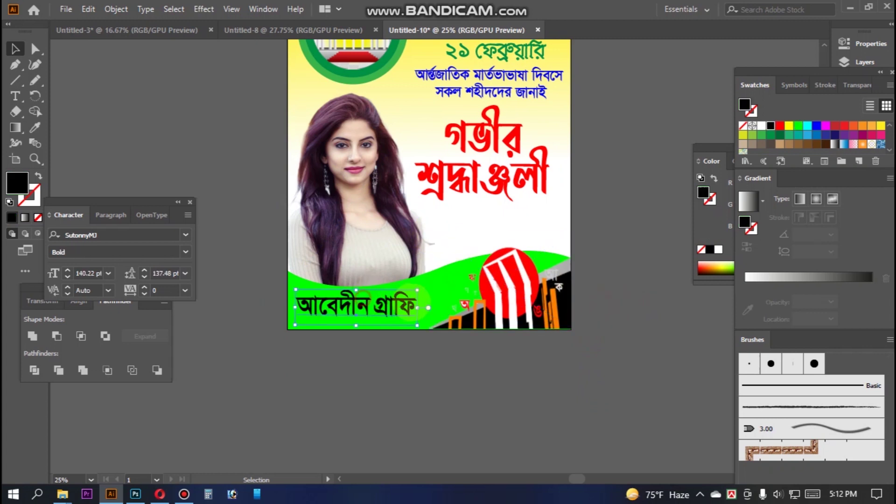
{"action": "left_click_drag", "start_coordinate": [417, 290], "coordinate": [440, 290]}
{"action": "left_click", "coordinate": [648, 339]}
{"action": "left_click_drag", "start_coordinate": [622, 294], "coordinate": [593, 376]}
{"action": "left_click_drag", "start_coordinate": [492, 265], "coordinate": [500, 283]}
{"action": "left_click_drag", "start_coordinate": [545, 211], "coordinate": [490, 275]}
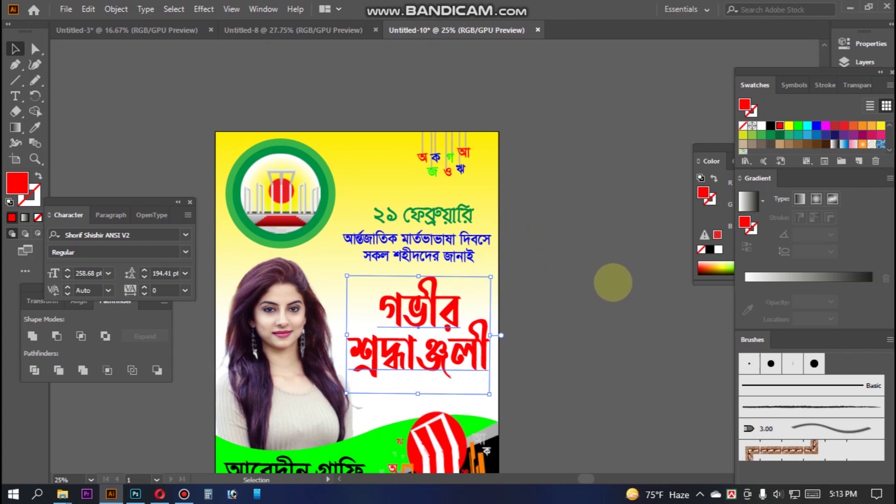
- Add a white stroke to the large red two-line headline
{"action": "left_click", "coordinate": [611, 299]}
{"action": "left_click_drag", "start_coordinate": [371, 351], "coordinate": [434, 248]}
{"action": "left_click", "coordinate": [485, 213]}
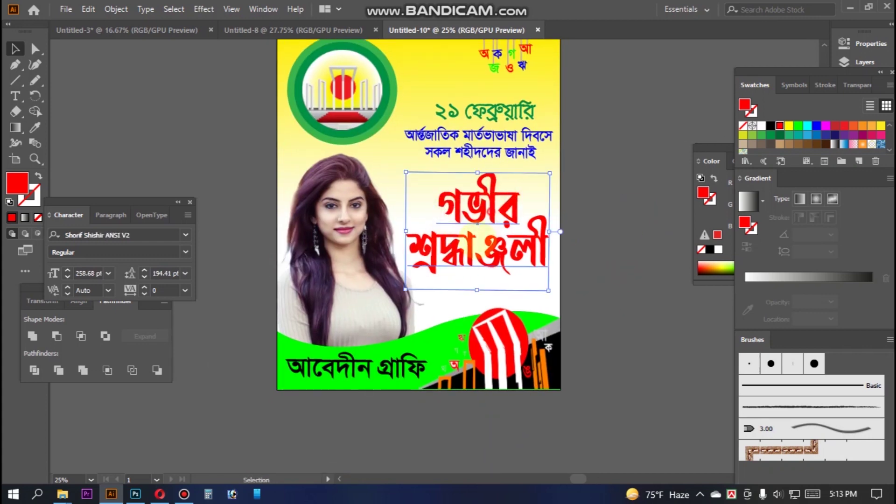
{"action": "left_click_drag", "start_coordinate": [493, 196], "coordinate": [468, 232]}
{"action": "key", "text": "ctrl+shift+a"}
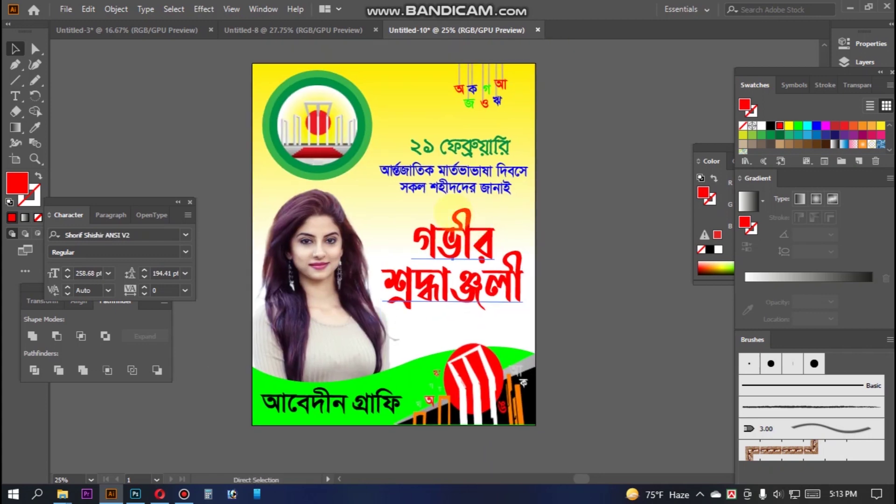
{"action": "left_click", "coordinate": [483, 238]}
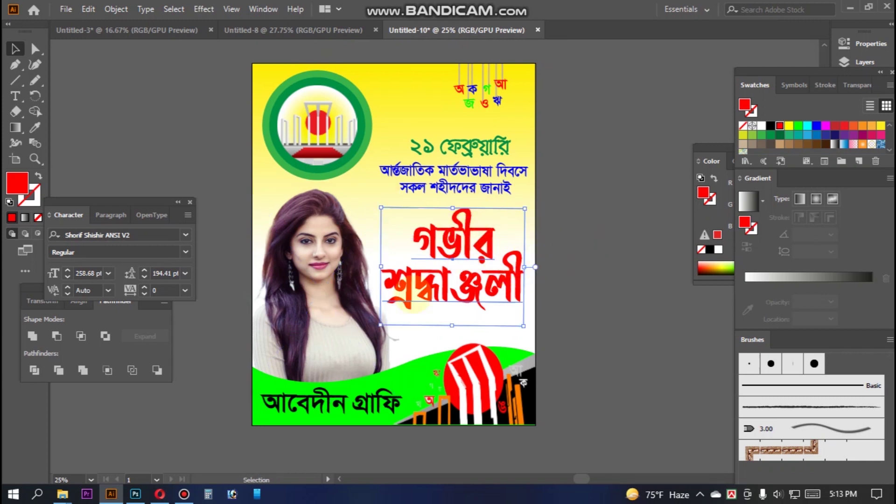
{"action": "left_click", "coordinate": [33, 196]}
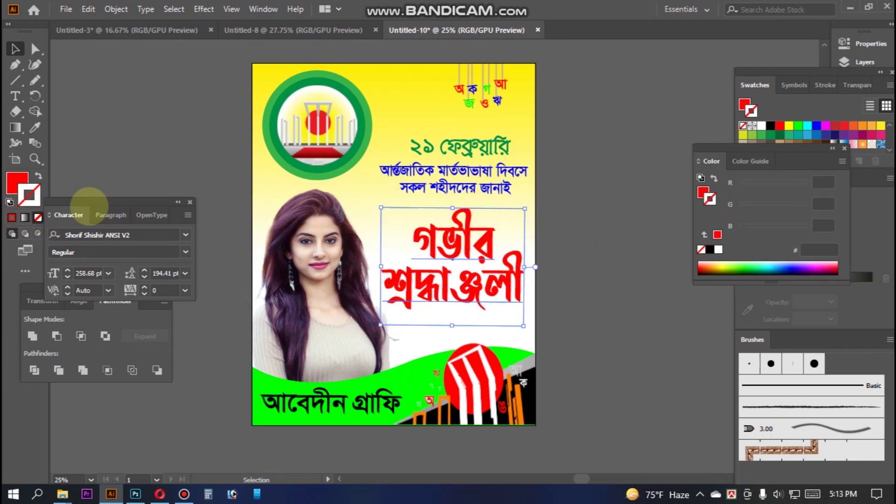
{"action": "left_click", "coordinate": [762, 126]}
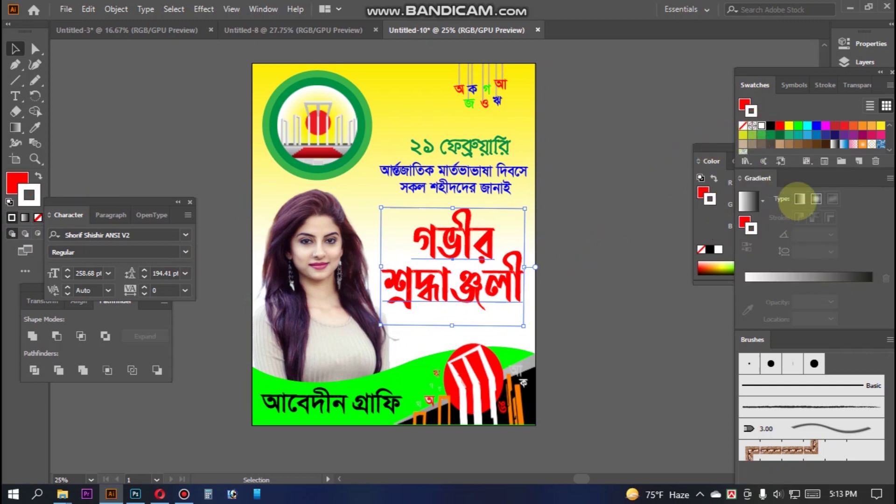
- Set the headline's white stroke weight to 10 pt and place the stroked lettering behind the plain red lettering
{"action": "left_click", "coordinate": [823, 84]}
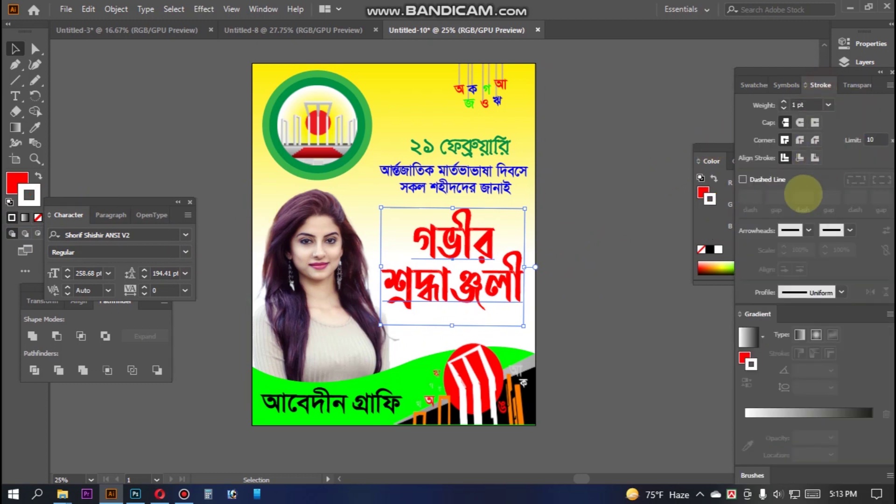
{"action": "left_click", "coordinate": [761, 105]}
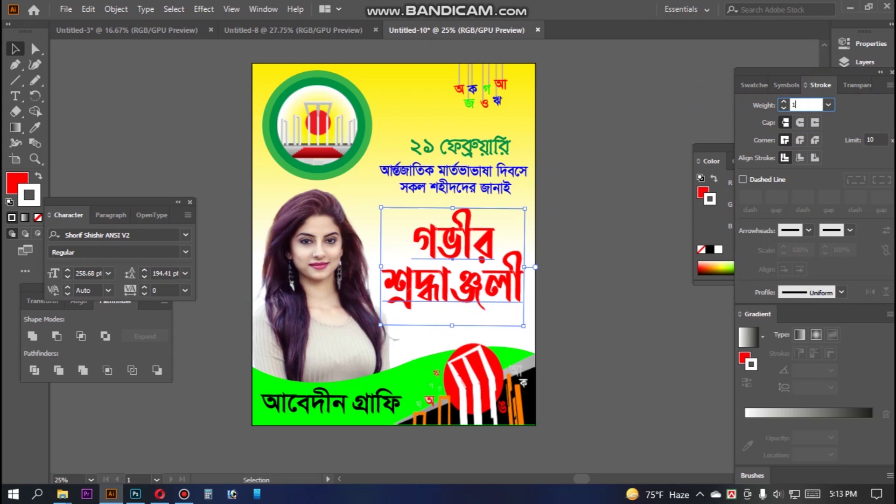
{"action": "type", "text": "10"}
{"action": "key", "text": "Return"}
{"action": "key", "text": "ctrl+plus"}
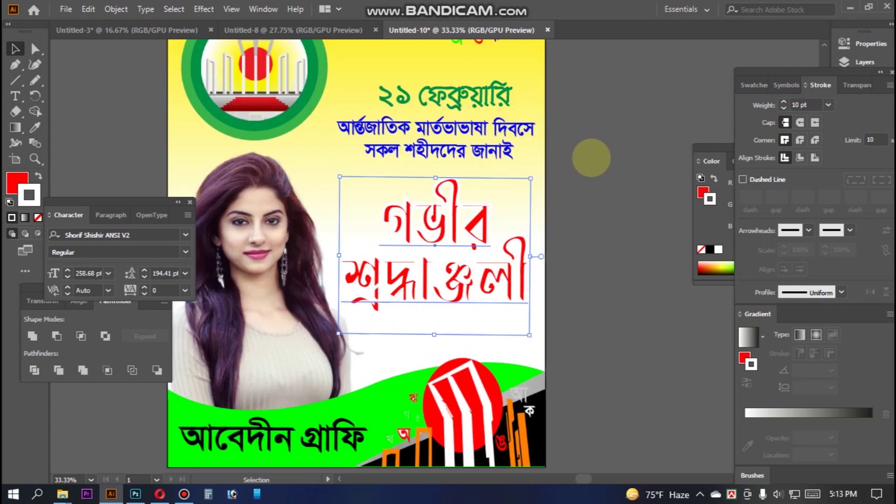
{"action": "key", "text": "a"}
{"action": "key", "text": "ctrl+z"}
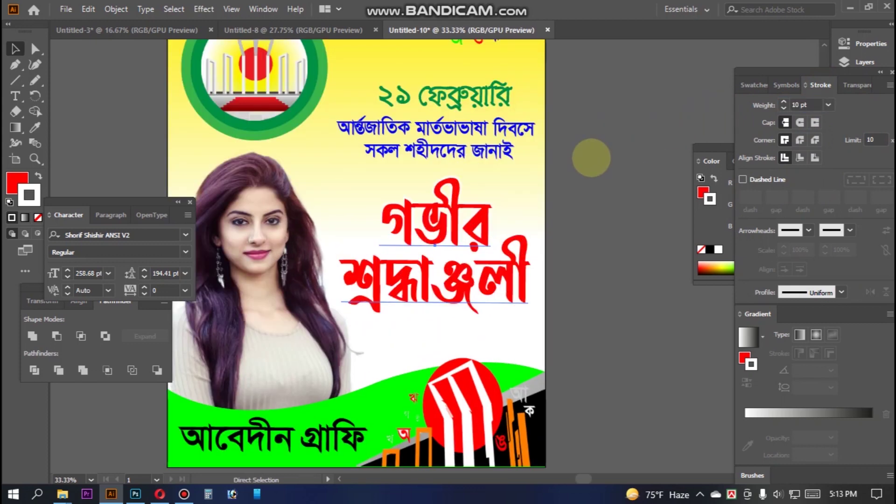
{"action": "key", "text": "v"}
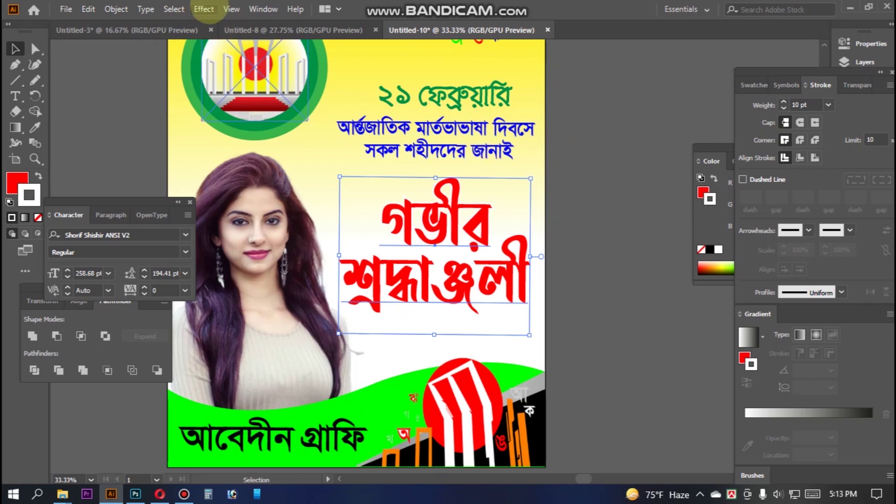
- Apply a black Multiply drop shadow at 75% opacity to the white-stroked red headline
{"action": "left_click", "coordinate": [204, 9]}
{"action": "mouse_move", "coordinate": [260, 157]}
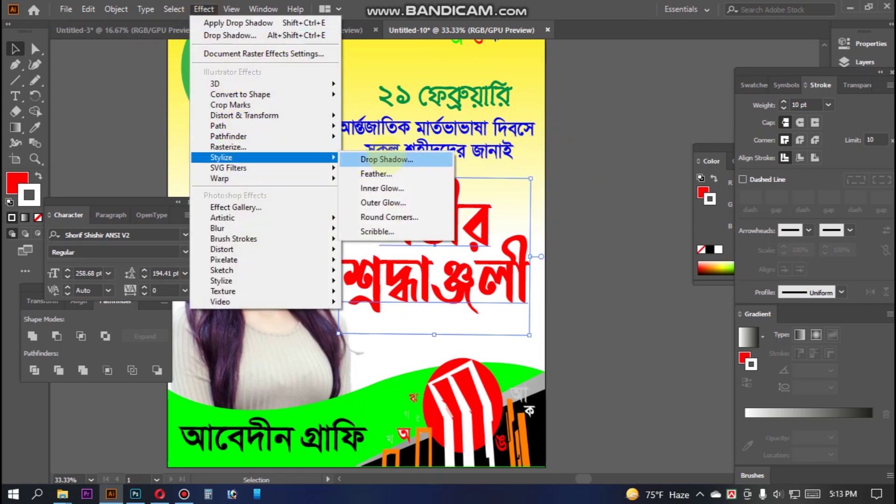
{"action": "left_click", "coordinate": [386, 160]}
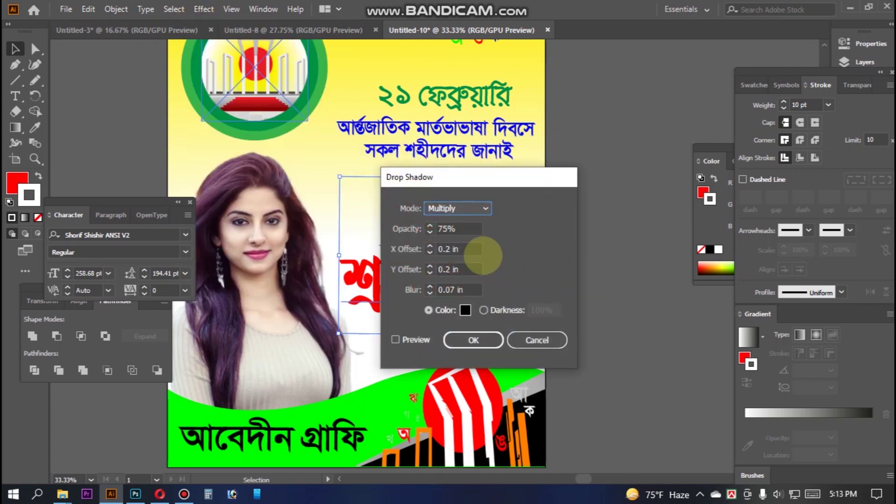
{"action": "left_click_drag", "start_coordinate": [453, 249], "coordinate": [429, 250]}
{"action": "left_click", "coordinate": [473, 340]}
{"action": "key", "text": "ctrl+equal"}
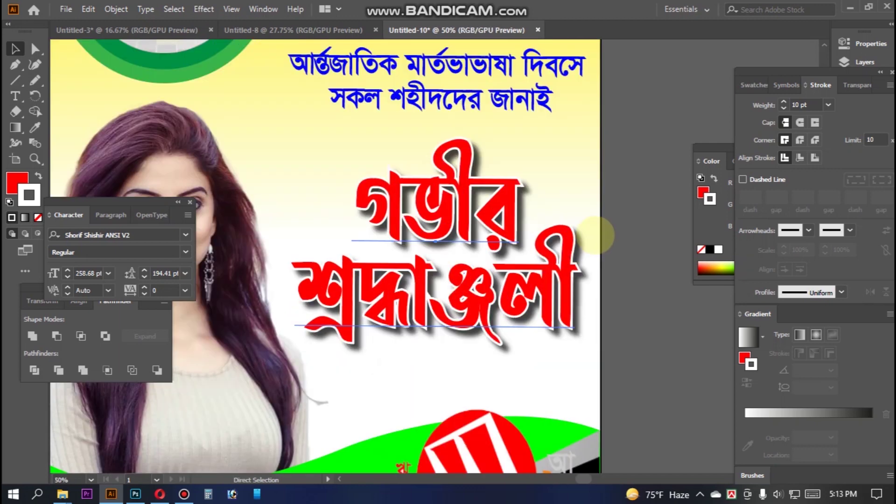
{"action": "key", "text": "ctrl+minus"}
{"action": "left_click", "coordinate": [549, 180]}
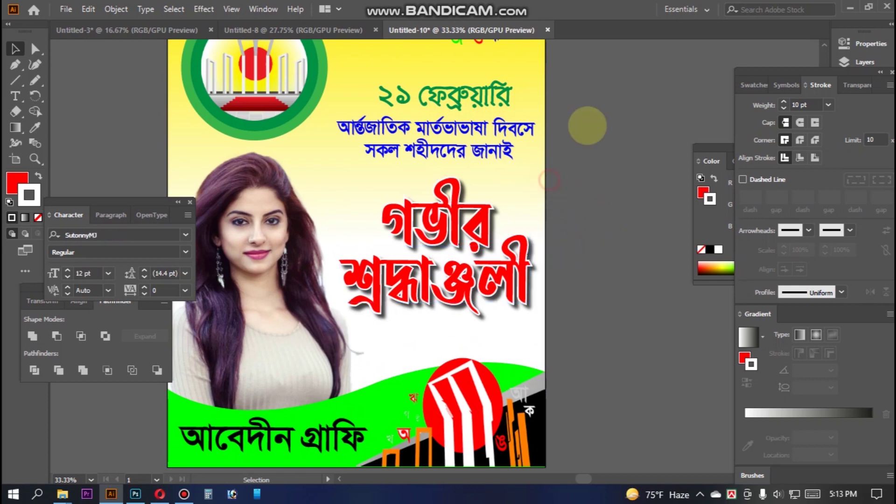
- Add a white stroke to the blue two-line text above the headline
{"action": "scroll", "coordinate": [587, 126], "scroll_direction": "up", "scroll_amount": 3}
{"action": "left_click", "coordinate": [379, 230]}
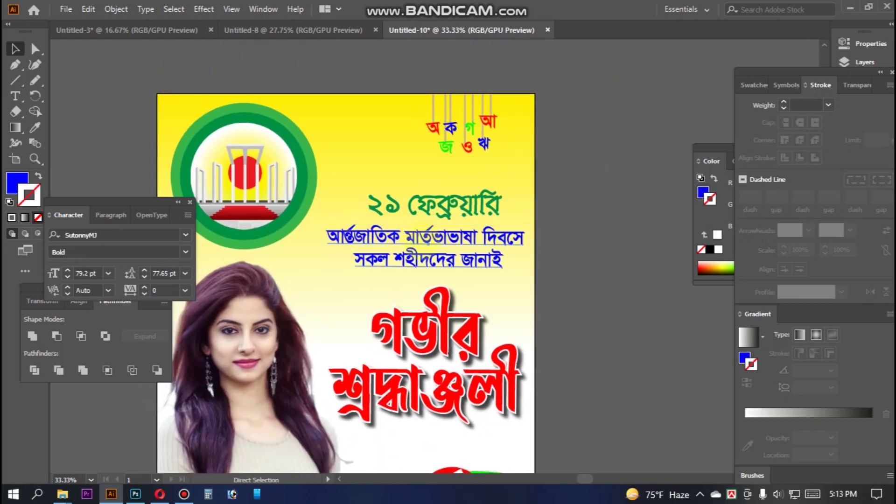
{"action": "key", "text": "v"}
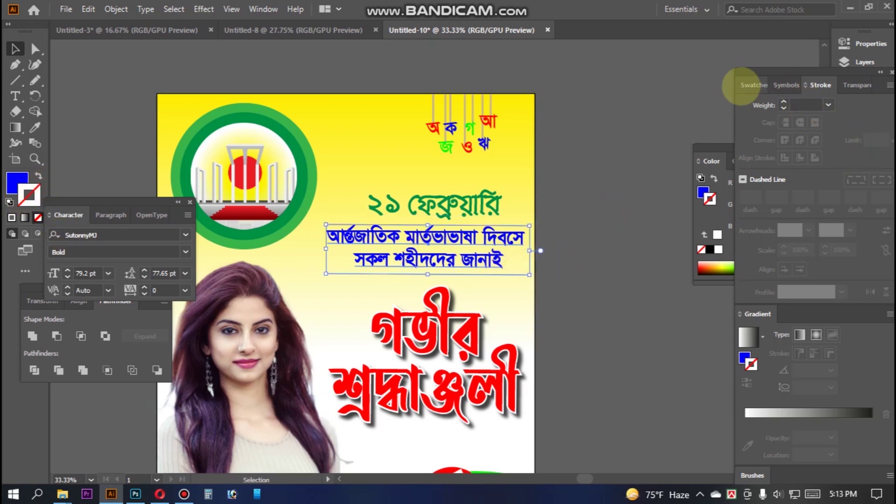
{"action": "left_click", "coordinate": [712, 148]}
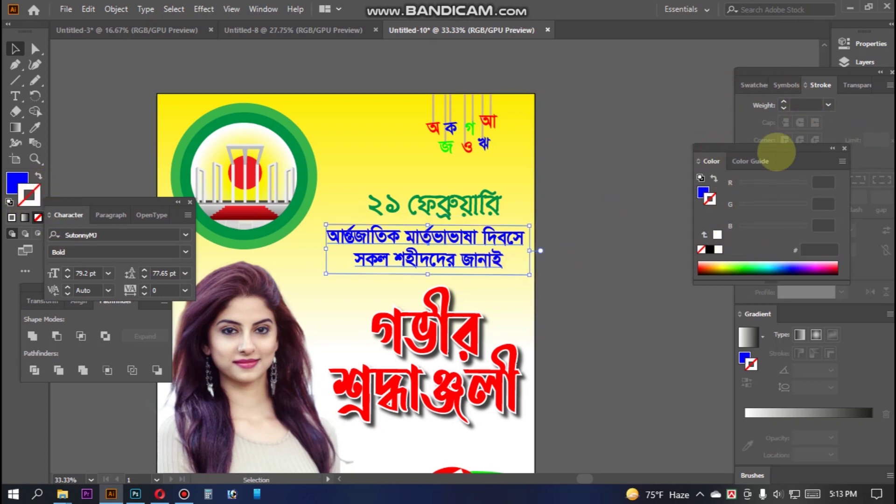
{"action": "left_click", "coordinate": [754, 85]}
{"action": "left_click", "coordinate": [762, 125]}
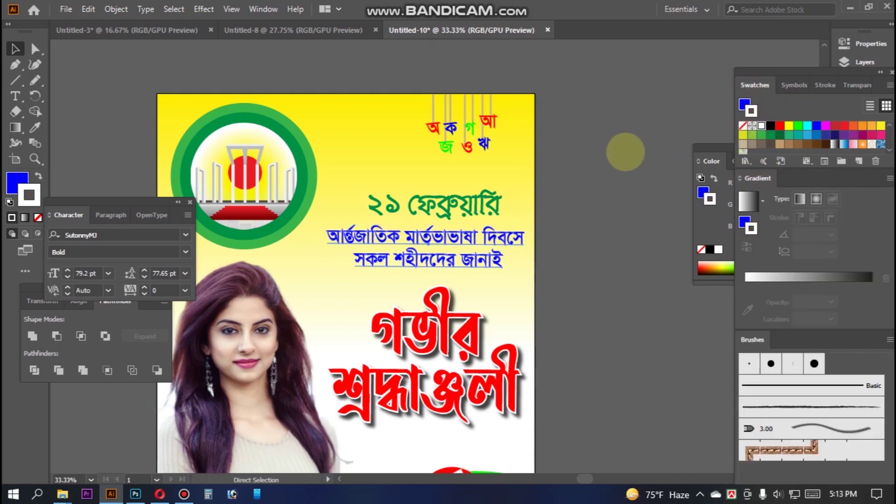
{"action": "key", "text": "v"}
- Set the white stroke of the blue two-line text to 10 pt with a round cap
{"action": "key", "text": "ctrl+plus"}
{"action": "key", "text": "ctrl+plus"}
{"action": "key", "text": "ctrl+plus"}
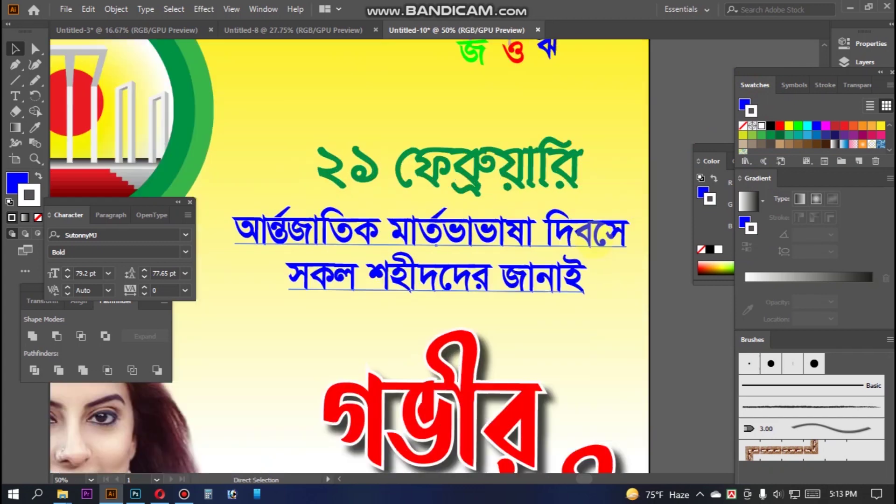
{"action": "key", "text": "ctrl+shift+a"}
{"action": "key", "text": "ctrl+minus"}
{"action": "key", "text": "ctrl+minus"}
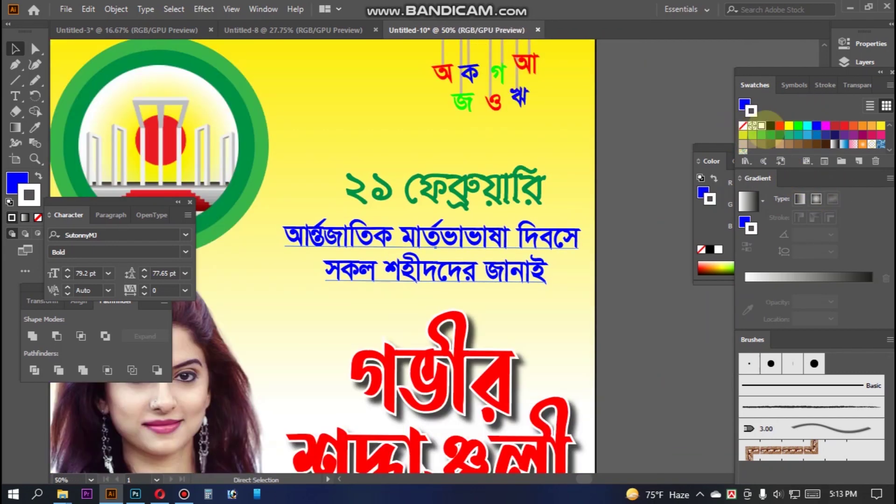
{"action": "left_click", "coordinate": [815, 86]}
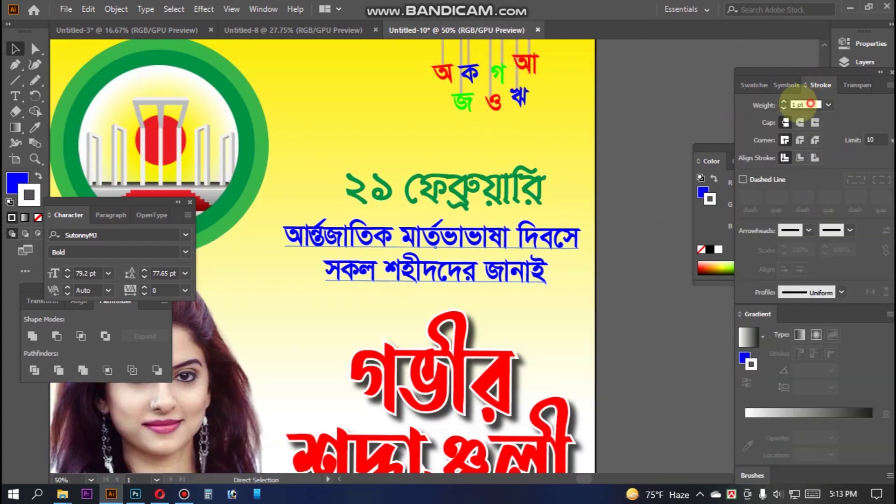
{"action": "left_click", "coordinate": [811, 104]}
{"action": "key", "text": "Return"}
{"action": "left_click", "coordinate": [659, 132]}
{"action": "left_click", "coordinate": [477, 238]}
{"action": "key", "text": "ctrl+2"}
{"action": "left_click", "coordinate": [477, 238]}
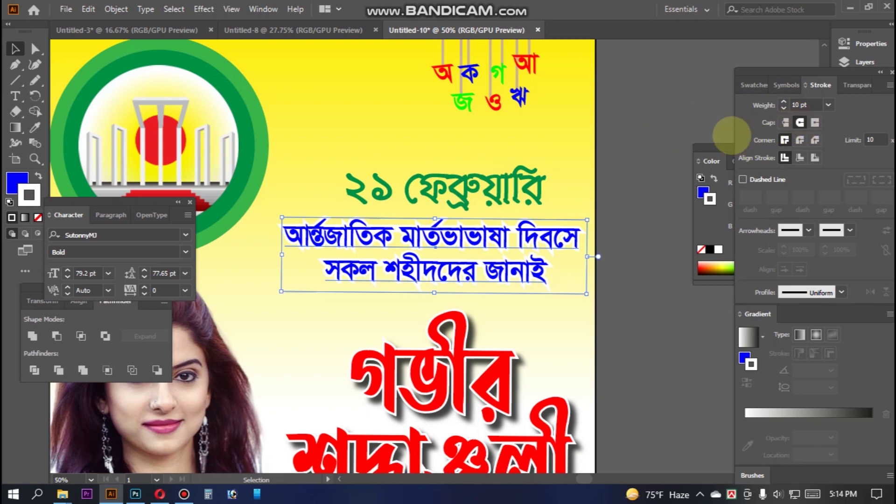
{"action": "left_click", "coordinate": [705, 124]}
- Add a white stroke to the green date text above the blue lines
{"action": "left_click", "coordinate": [483, 173]}
{"action": "key", "text": "a"}
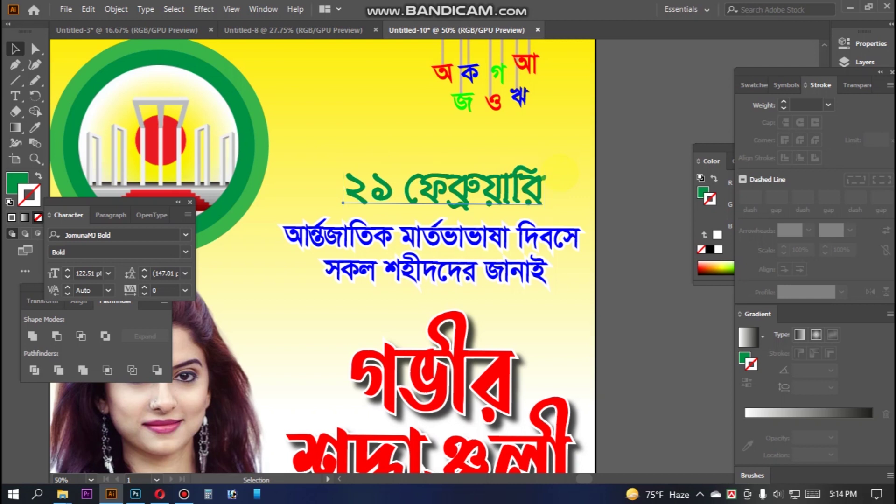
{"action": "key", "text": "v"}
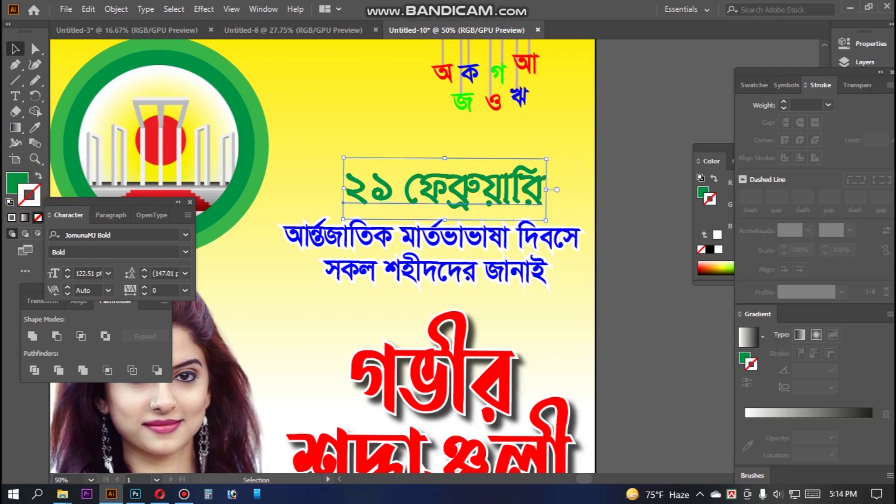
{"action": "left_click", "coordinate": [755, 85]}
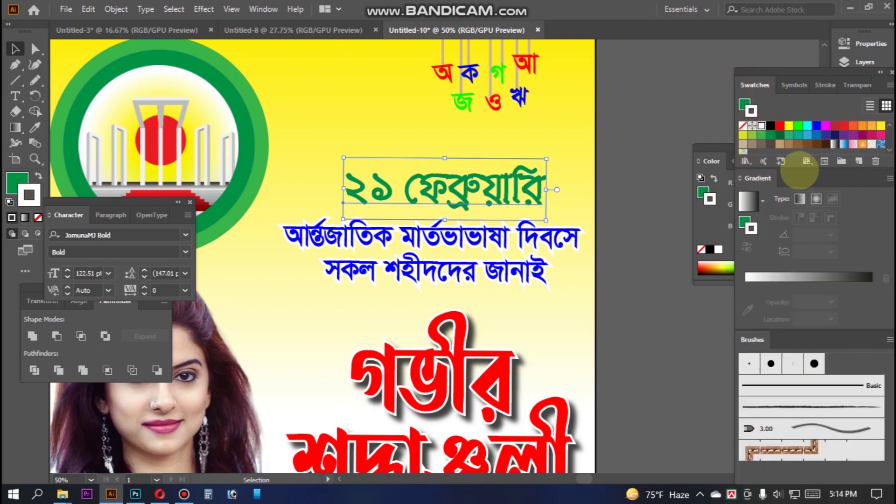
{"action": "left_click", "coordinate": [825, 85]}
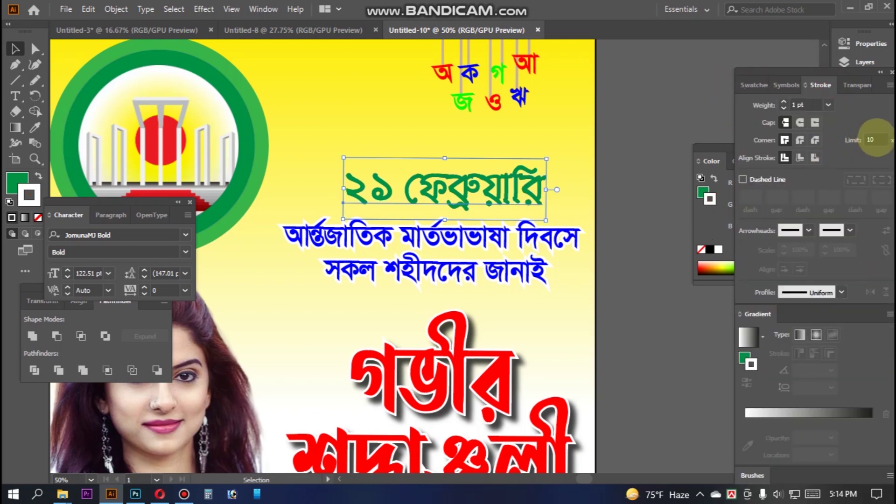
{"action": "left_click", "coordinate": [643, 166]}
{"action": "left_click_drag", "start_coordinate": [503, 187], "coordinate": [613, 138], "text": "alt"}
{"action": "key", "text": "ctrl+z"}
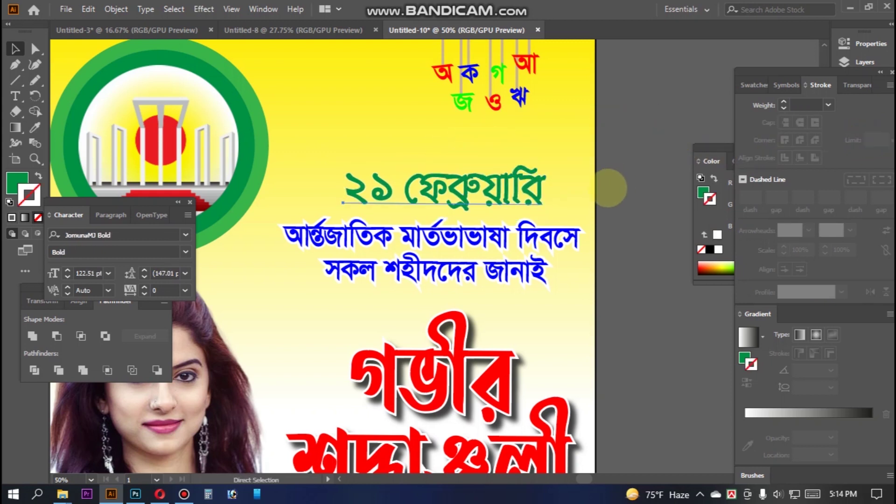
- Lock the plain green date text and set the white stroke of the lettering behind it to 10 pt
{"action": "key", "text": "ctrl+2"}
{"action": "left_click", "coordinate": [497, 189]}
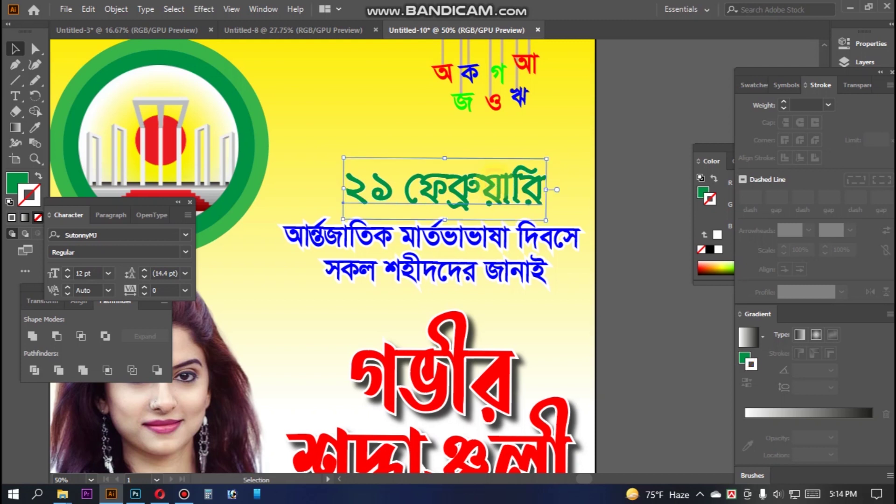
{"action": "left_click_drag", "start_coordinate": [811, 105], "coordinate": [652, 104]}
{"action": "type", "text": "10"}
{"action": "key", "text": "Return"}
{"action": "left_click", "coordinate": [637, 116]}
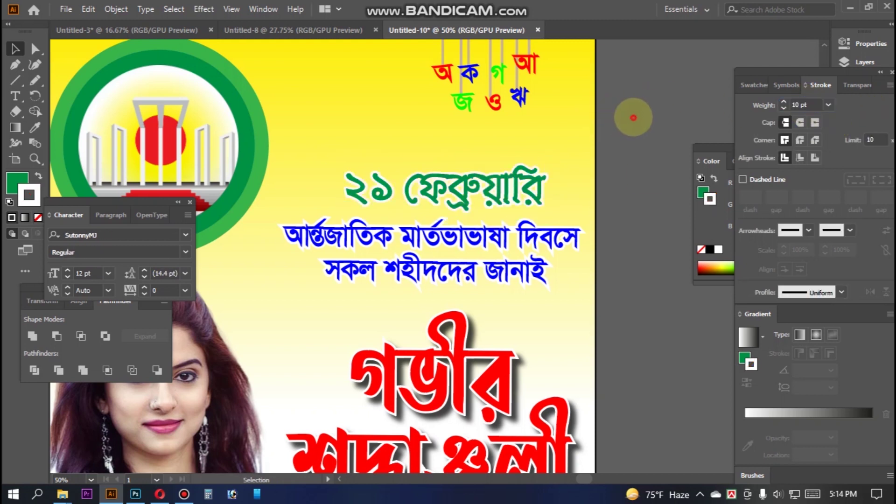
- Select the yellow-to-white gradient background rectangle and lock it
{"action": "scroll", "coordinate": [648, 112], "scroll_direction": "down", "scroll_amount": 2}
{"action": "key", "text": "ctrl+minus"}
{"action": "left_click_drag", "start_coordinate": [597, 164], "coordinate": [596, 258]}
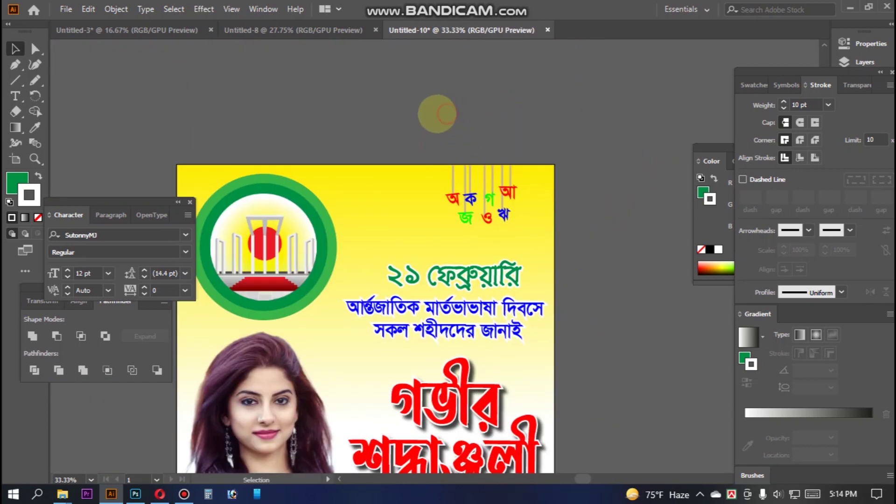
{"action": "left_click", "coordinate": [504, 215]}
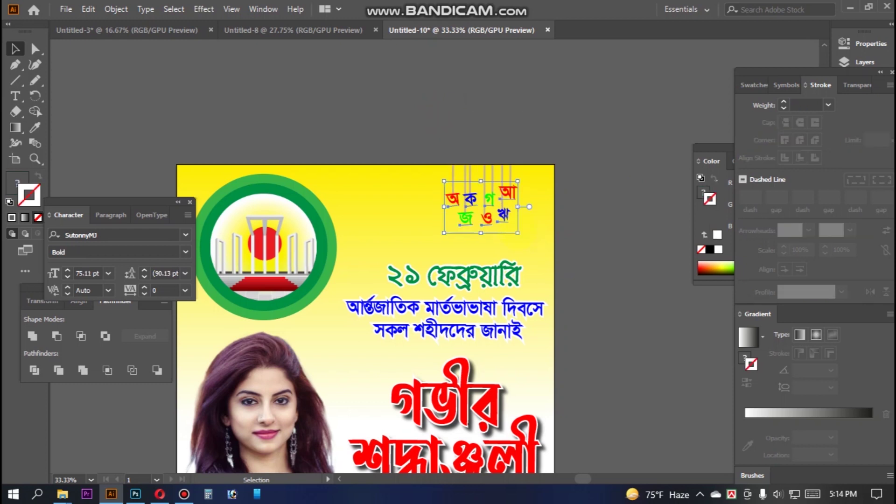
{"action": "left_click", "coordinate": [578, 169]}
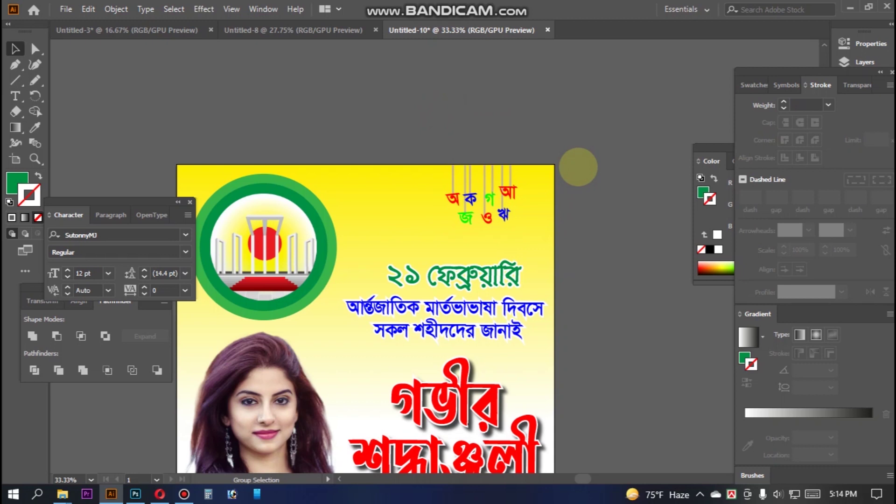
{"action": "left_click", "coordinate": [451, 130]}
{"action": "mouse_move", "coordinate": [347, 110]}
{"action": "left_mouse_down"}
{"action": "mouse_move", "coordinate": [423, 208]}
{"action": "mouse_move", "coordinate": [399, 202]}
{"action": "left_mouse_up"}
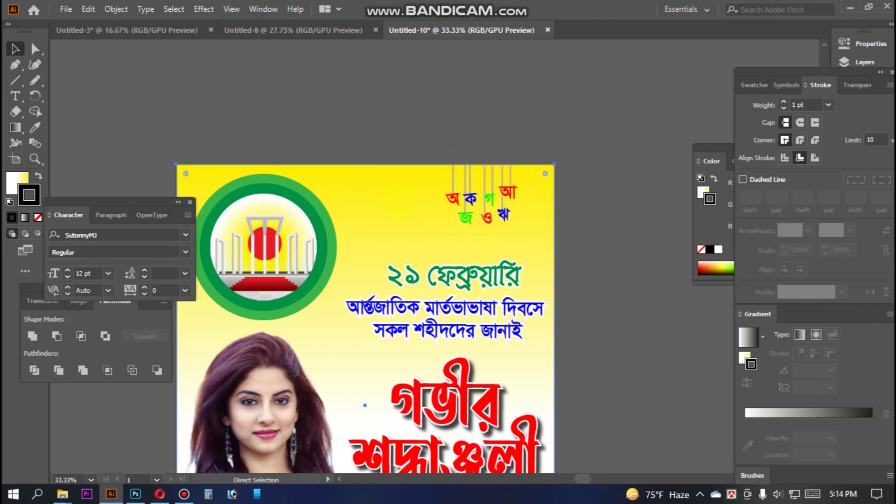
{"action": "key", "text": "ctrl+2"}
- Select the hanging Bengali letters together with their strings, shift them slightly down and nudge them back up in small steps
{"action": "left_click_drag", "start_coordinate": [421, 117], "coordinate": [529, 244]}
{"action": "left_click_drag", "start_coordinate": [514, 187], "coordinate": [514, 202]}
{"action": "key", "text": "Up"}
{"action": "key", "text": "Up"}
{"action": "key", "text": "Up"}
{"action": "key", "text": "Up"}
{"action": "key", "text": "Up"}
{"action": "left_click", "coordinate": [595, 354]}
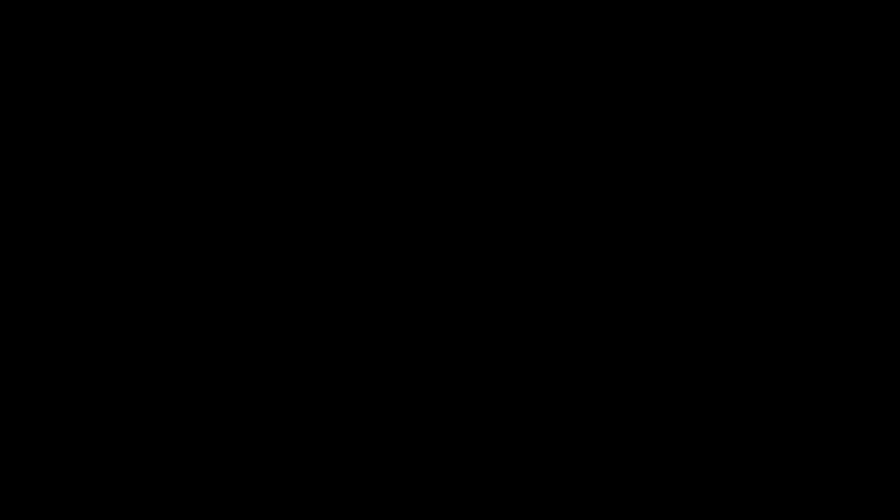